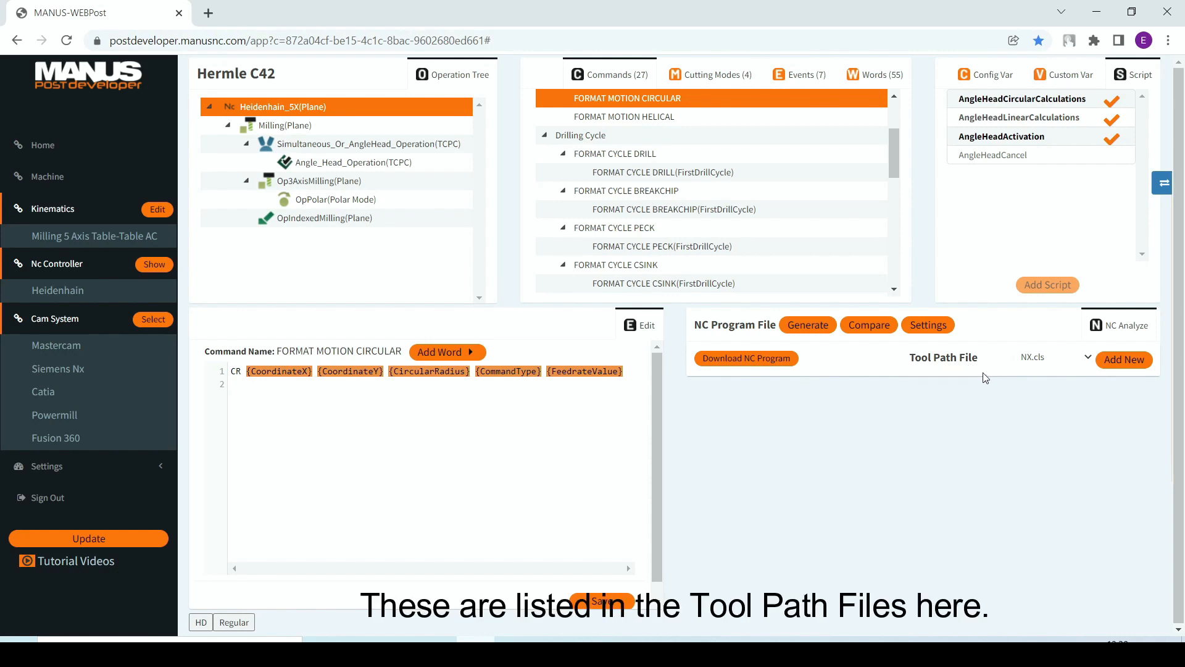
Step: Select NX.cls as the tool path file and generate the NC program from it
{"action": "left_click", "coordinate": [1086, 358]}
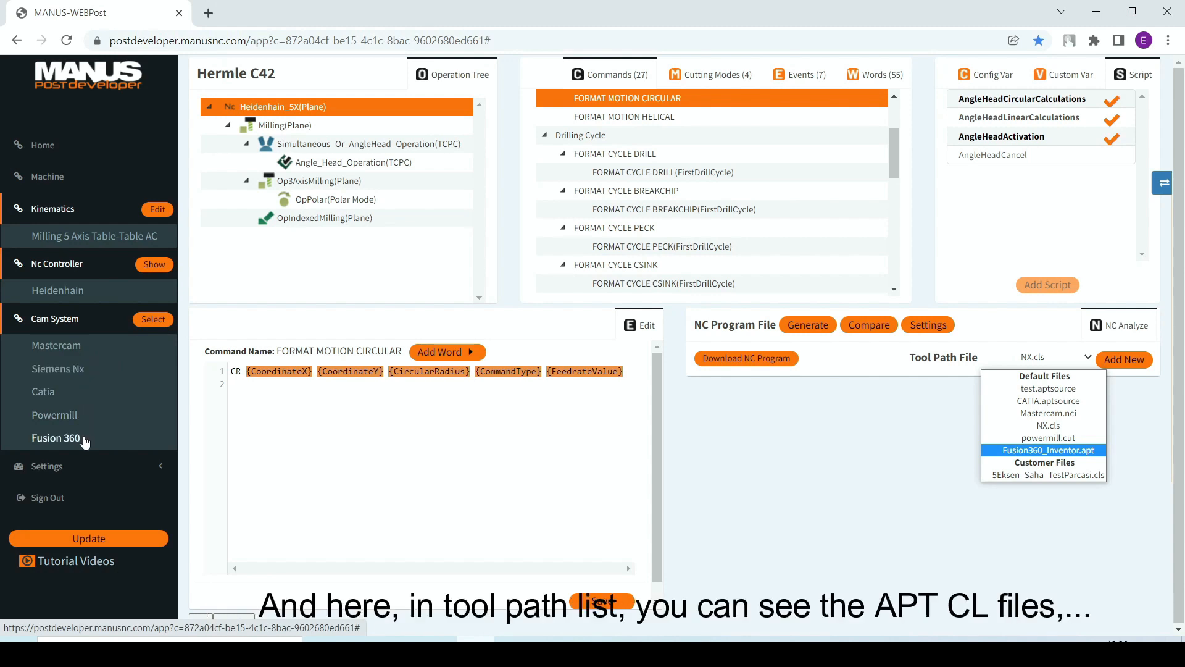
{"action": "left_click", "coordinate": [1083, 430]}
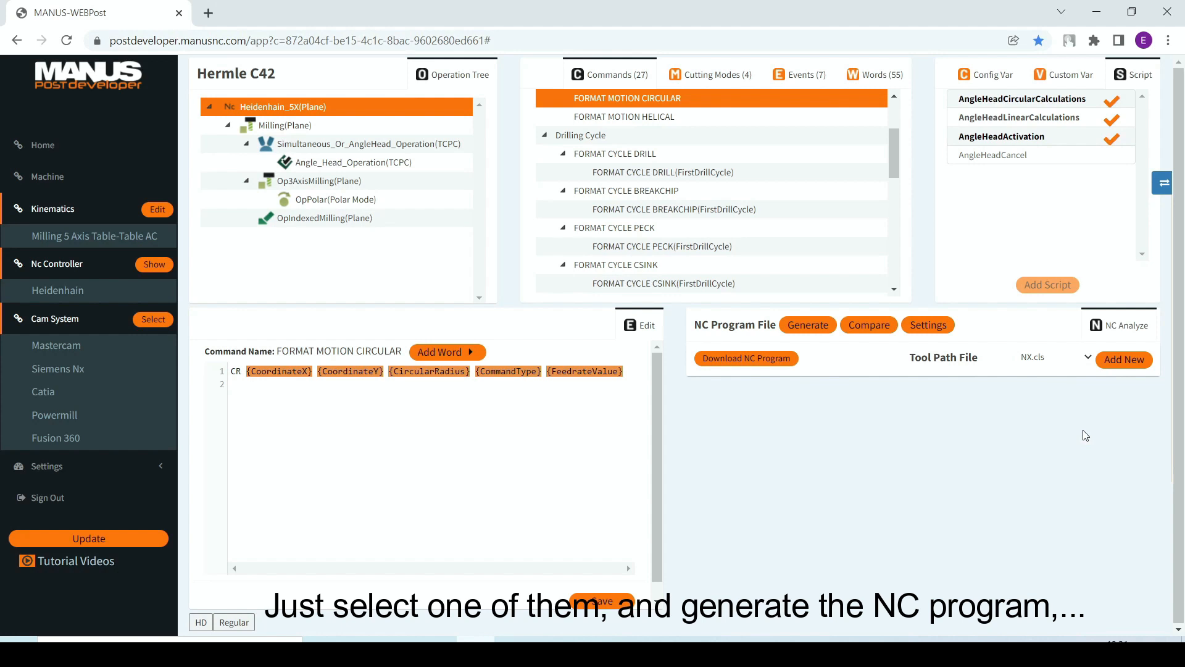
{"action": "left_click", "coordinate": [824, 331]}
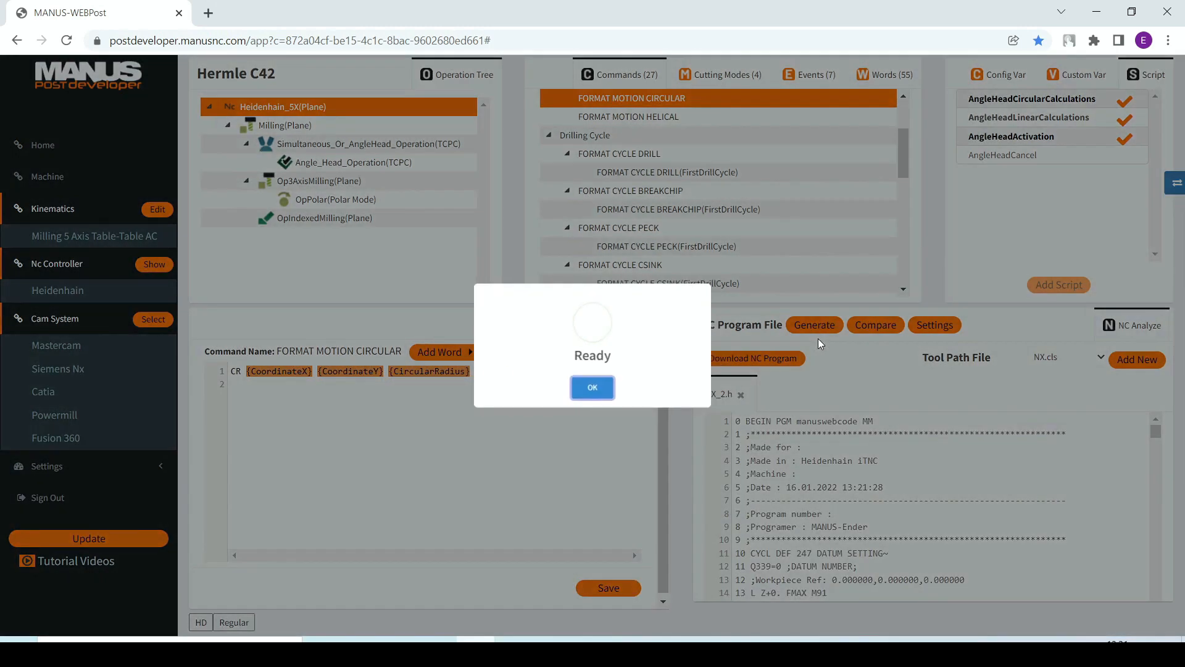
{"action": "left_click", "coordinate": [593, 389]}
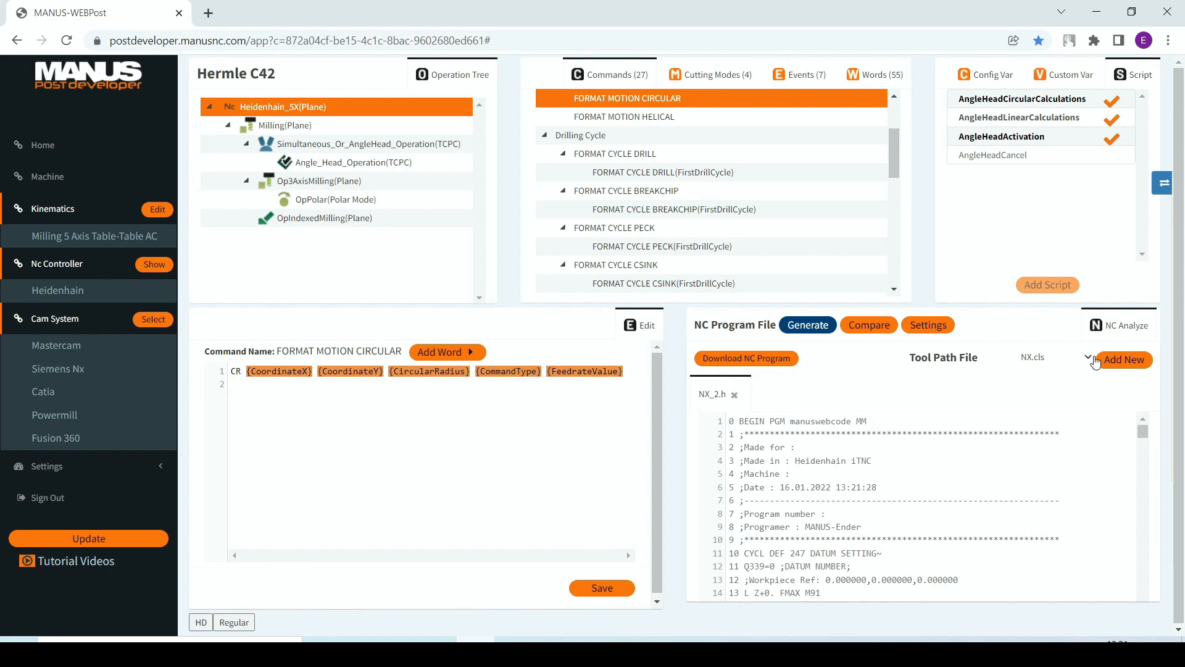
{"action": "left_click", "coordinate": [1091, 359]}
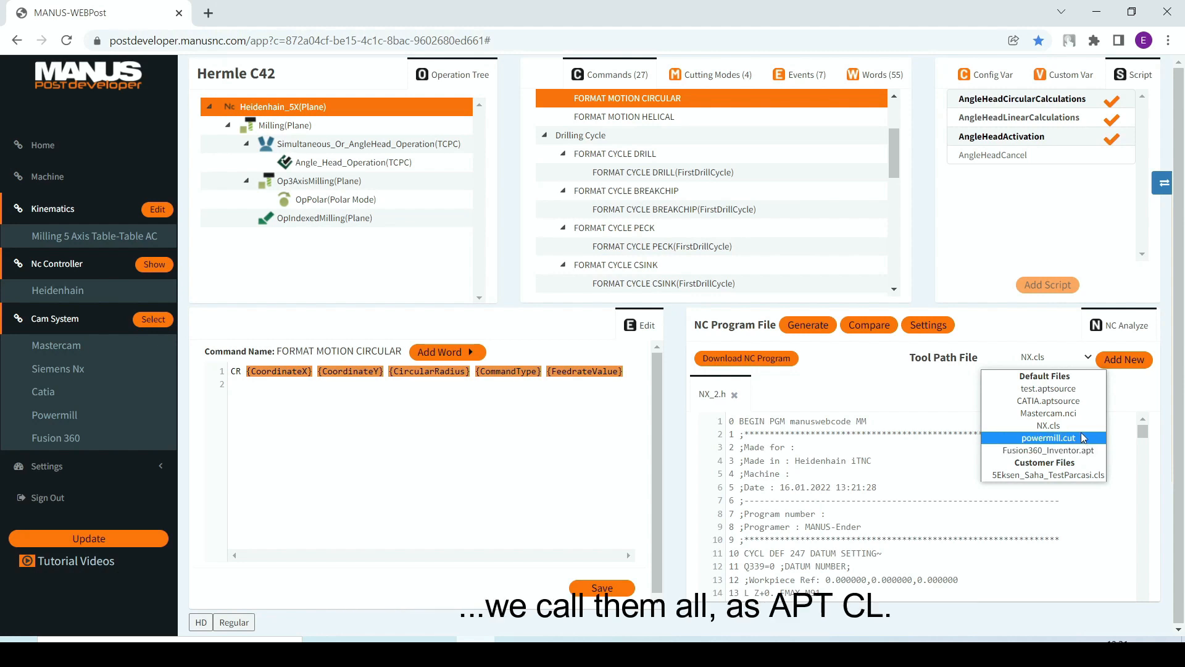
{"action": "left_click", "coordinate": [940, 407]}
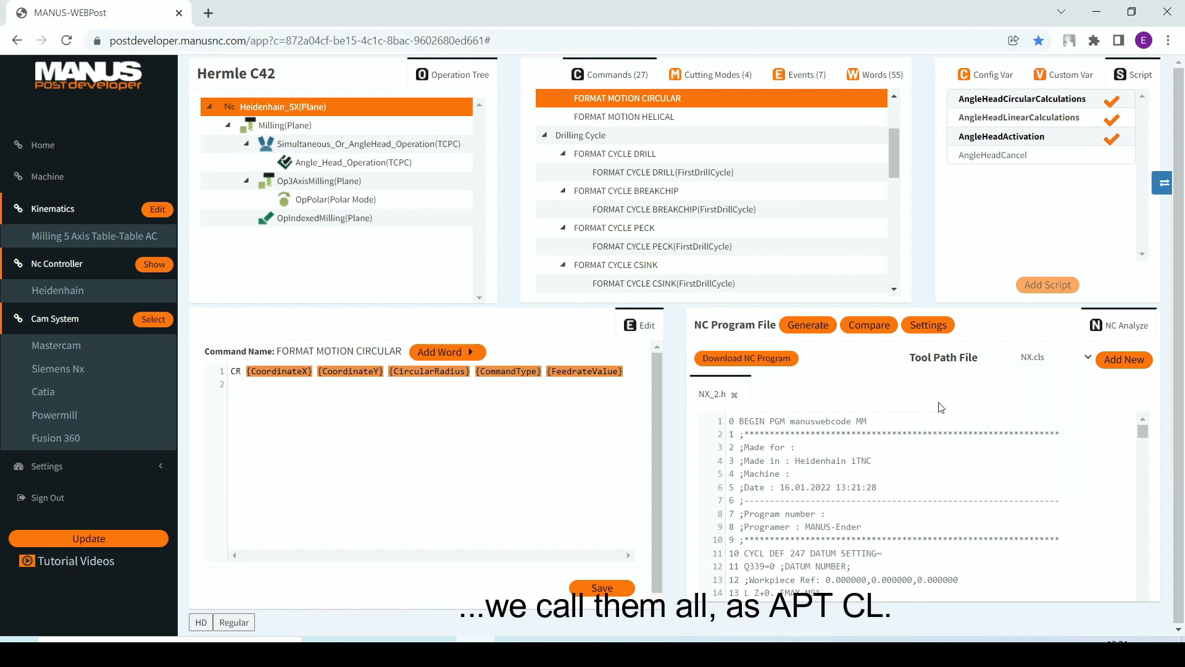
Step: Go from the "Operation Start CAVITY_MILL" line of the generated NC program to the command that outputs it
{"action": "scroll", "coordinate": [909, 496], "scroll_direction": "down", "scroll_amount": 4}
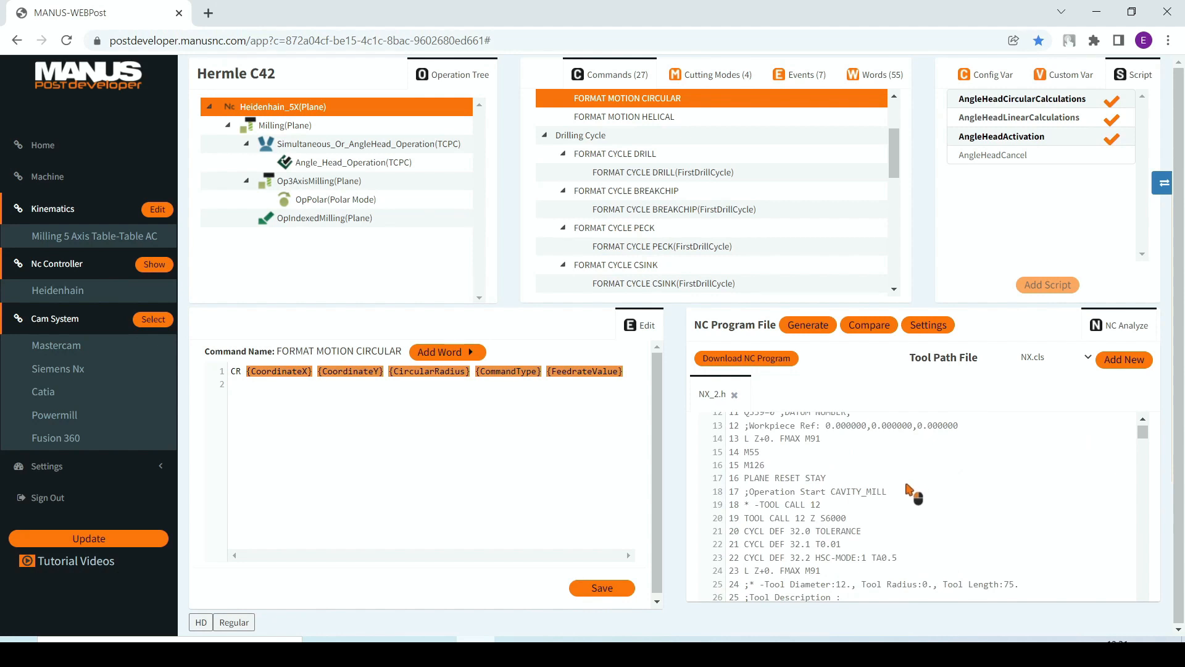
{"action": "right_click", "coordinate": [868, 494]}
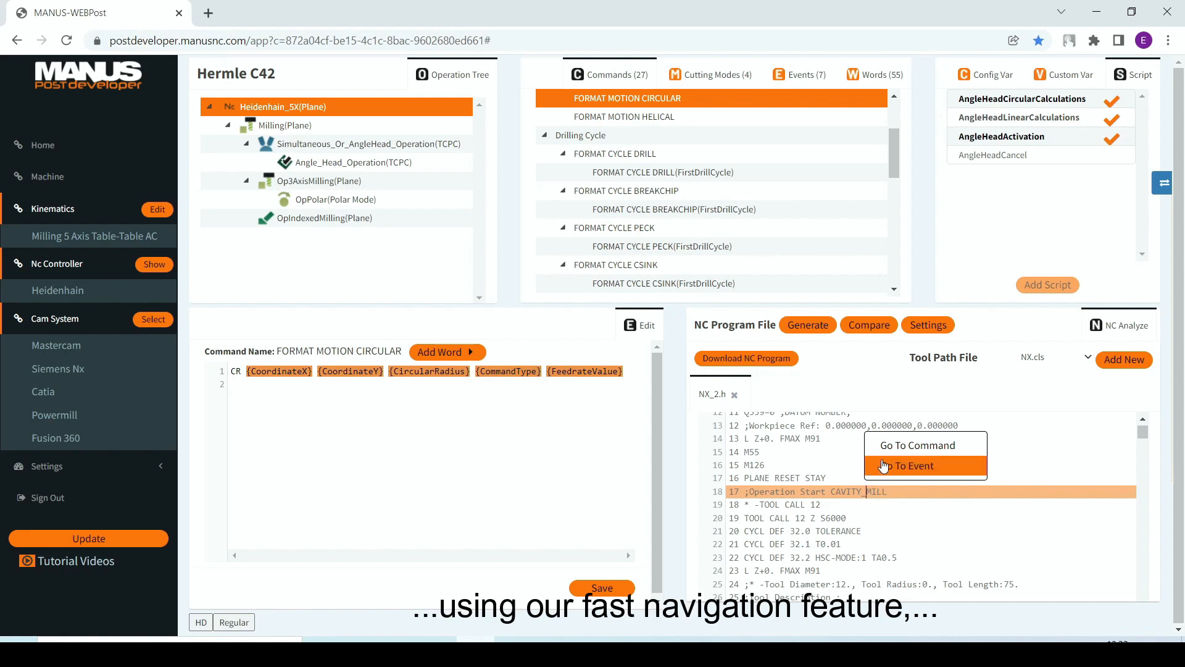
{"action": "left_click", "coordinate": [897, 446]}
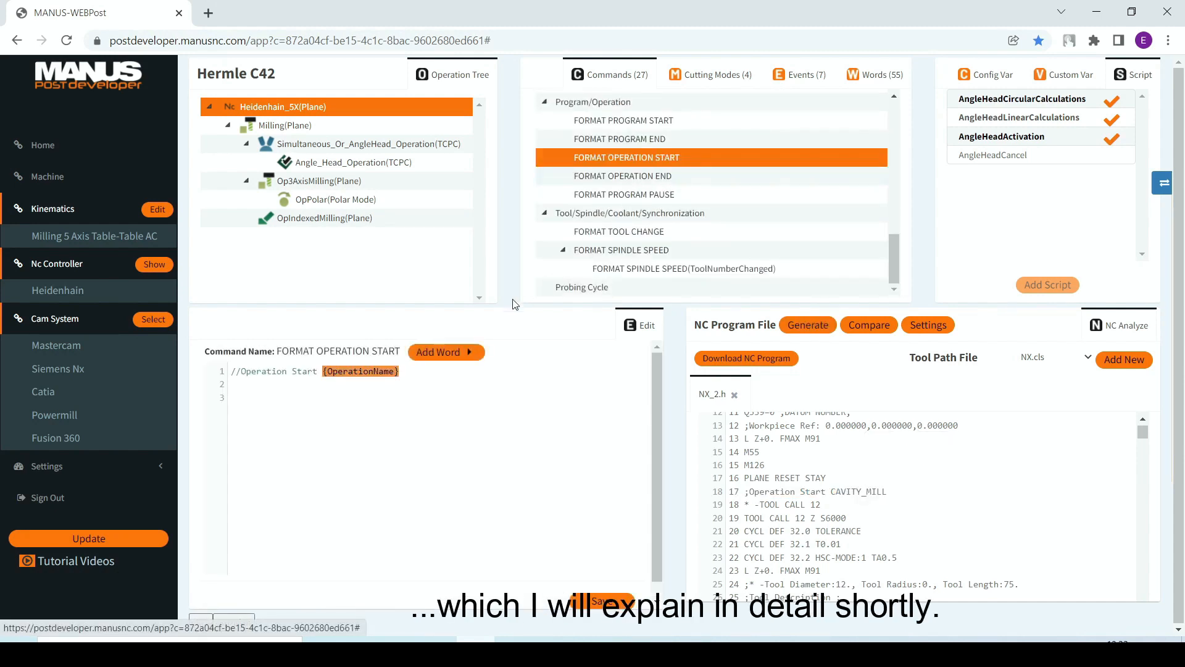
Step: Add the line ";SAMPLE TEXT" below the operation name line in FORMAT OPERATION START and save the command
{"action": "key", "text": "Return"}
{"action": "type", "text": ";SAMPLE TE"}
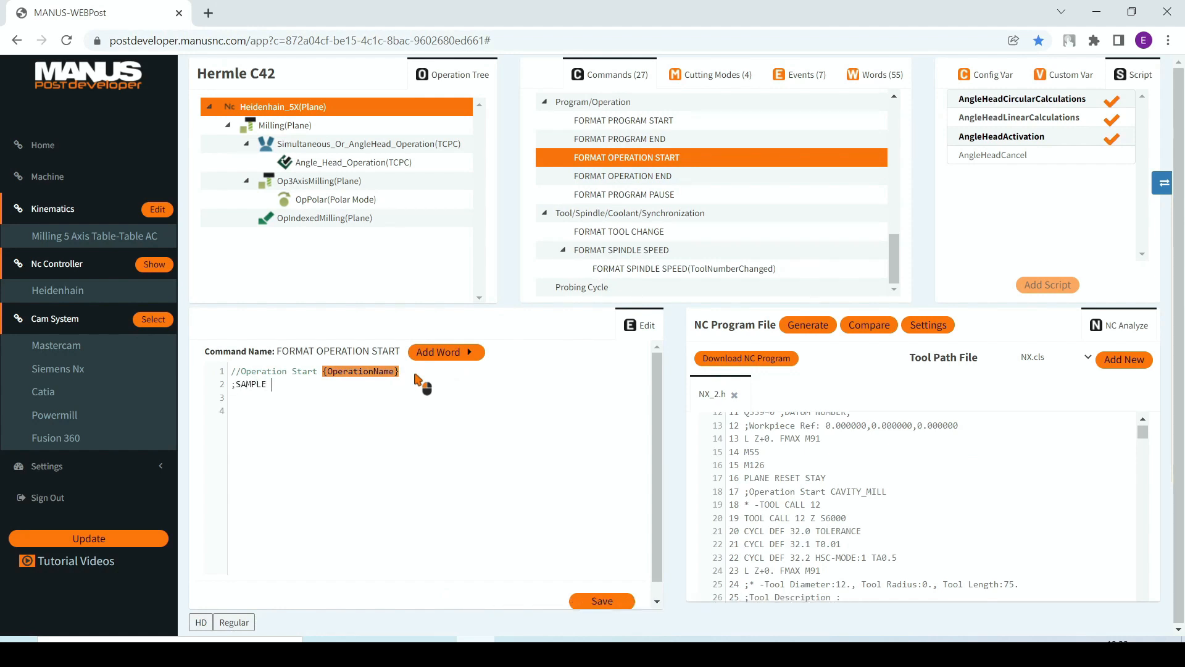
{"action": "type", "text": "XT"}
{"action": "left_click", "coordinate": [603, 601]}
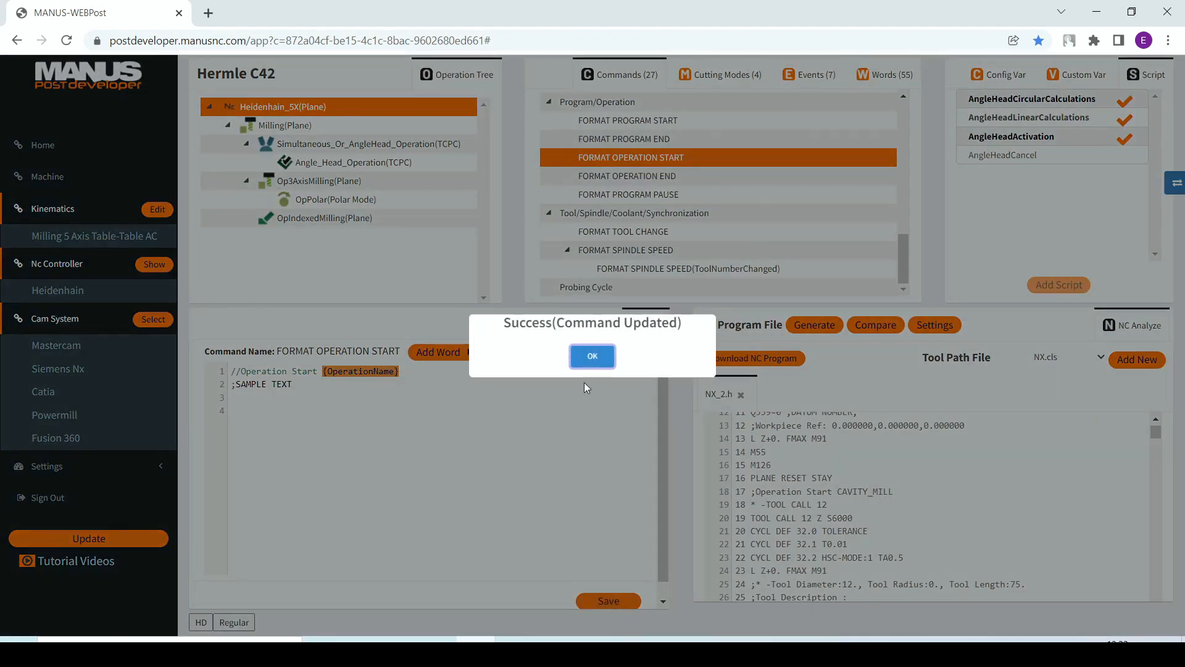
{"action": "left_click", "coordinate": [592, 357]}
Step: Go from a circular CR motion line of the generated NC program to the command that outputs it
{"action": "scroll", "coordinate": [868, 482], "scroll_direction": "down", "scroll_amount": 4}
{"action": "scroll", "coordinate": [867, 481], "scroll_direction": "down", "scroll_amount": 6}
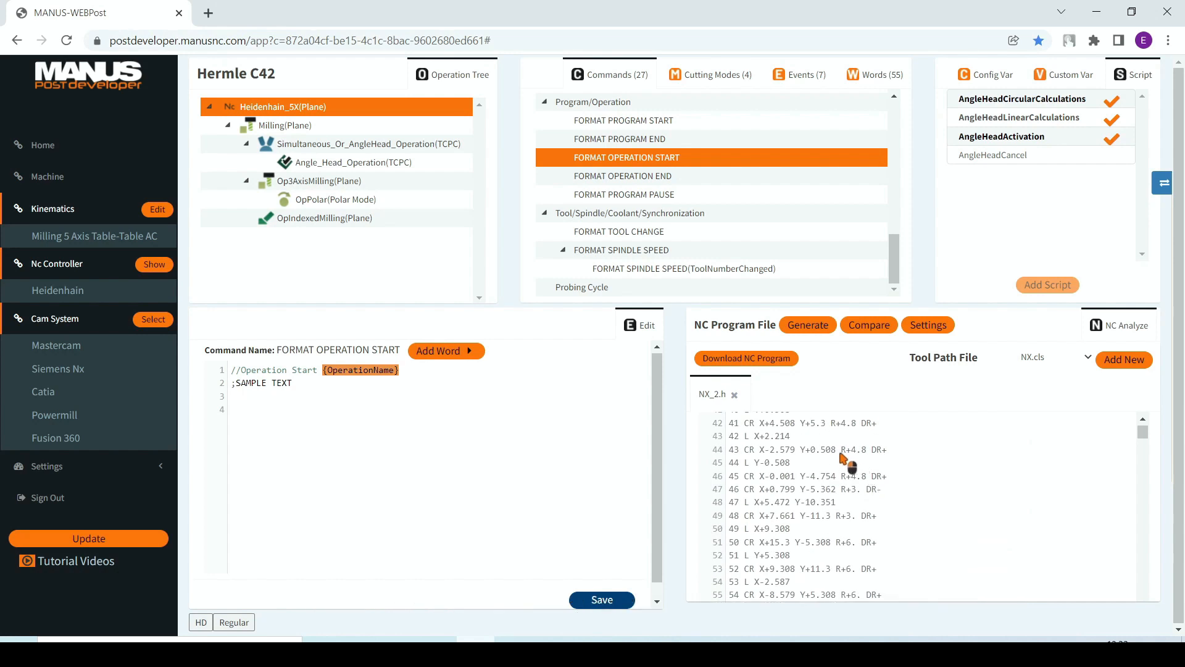
{"action": "right_click", "coordinate": [842, 455]}
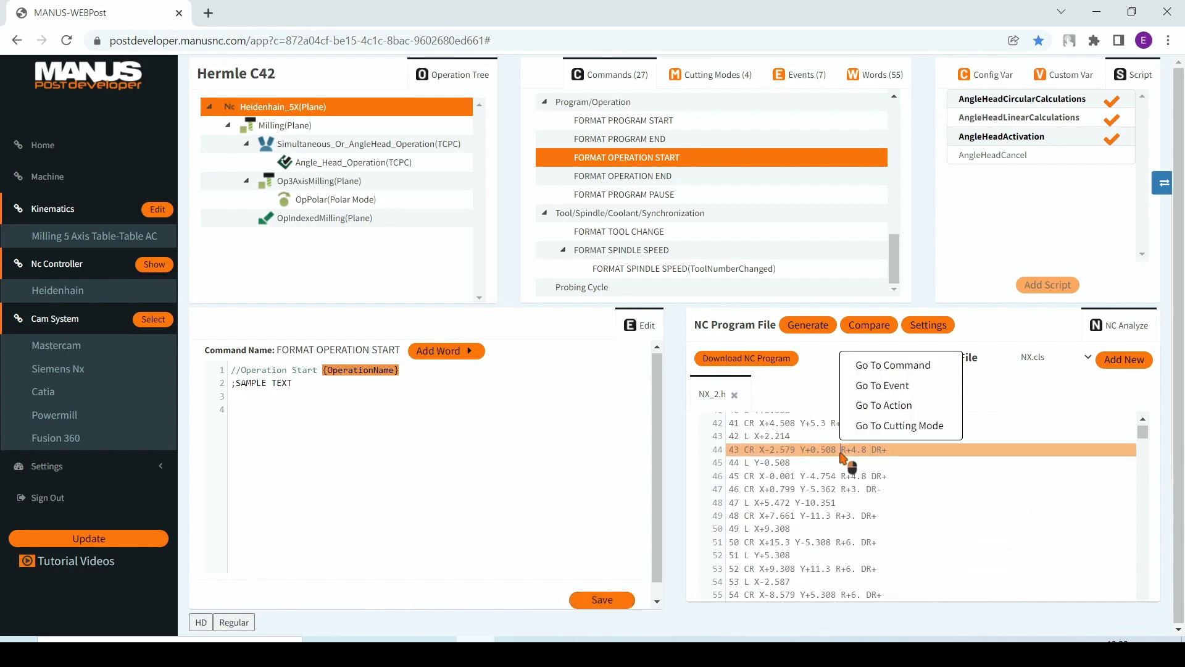
{"action": "left_click", "coordinate": [886, 366]}
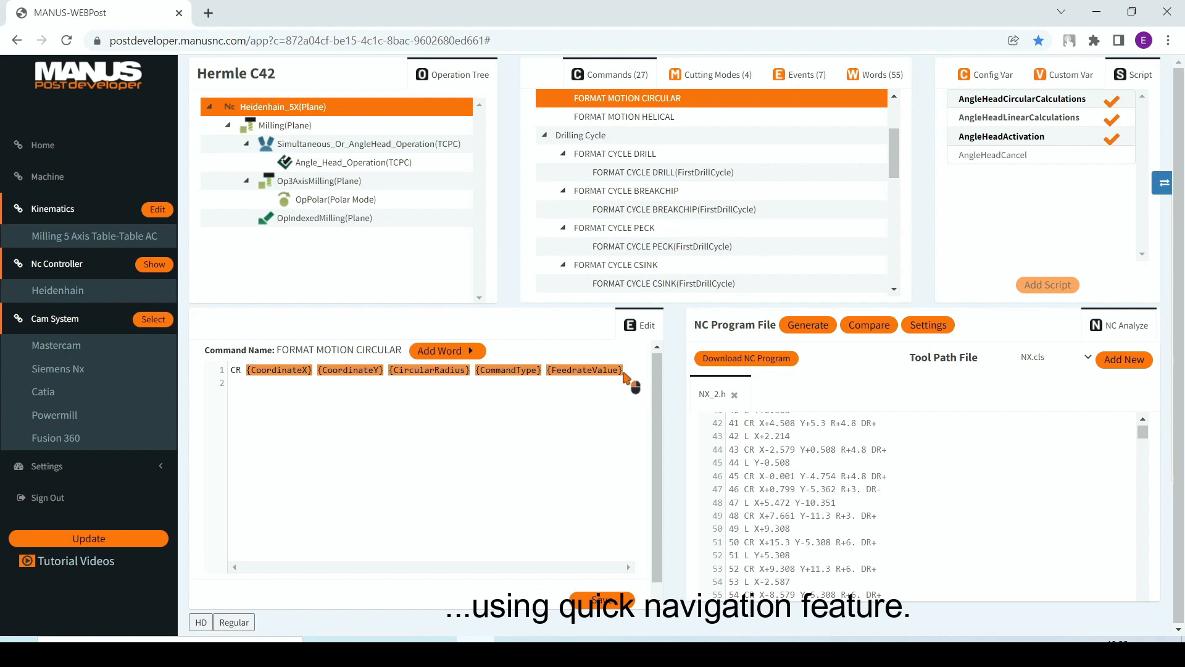
Step: Append the comment ";CIRCULAR" after {FeedrateValue} in FORMAT MOTION CIRCULAR and save the command
{"action": "type", "text": "CICR"}
{"action": "key", "text": "BackSpace"}
{"action": "key", "text": "BackSpace"}
{"action": "type", "text": "RCULAR"}
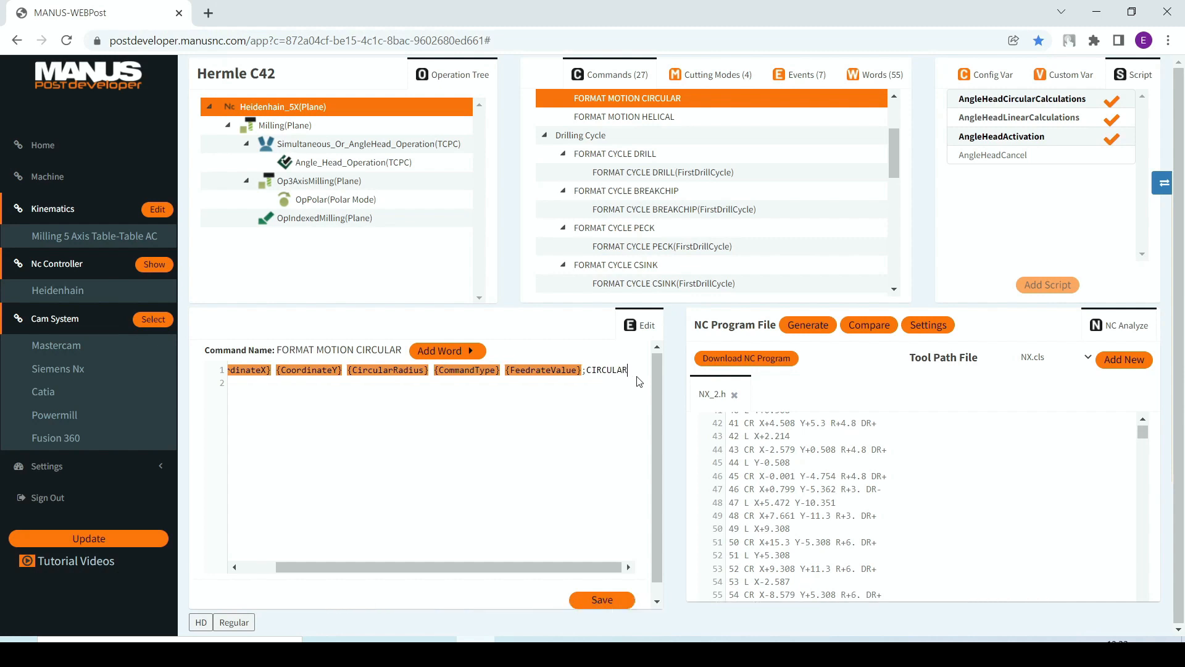
{"action": "left_click", "coordinate": [611, 600]}
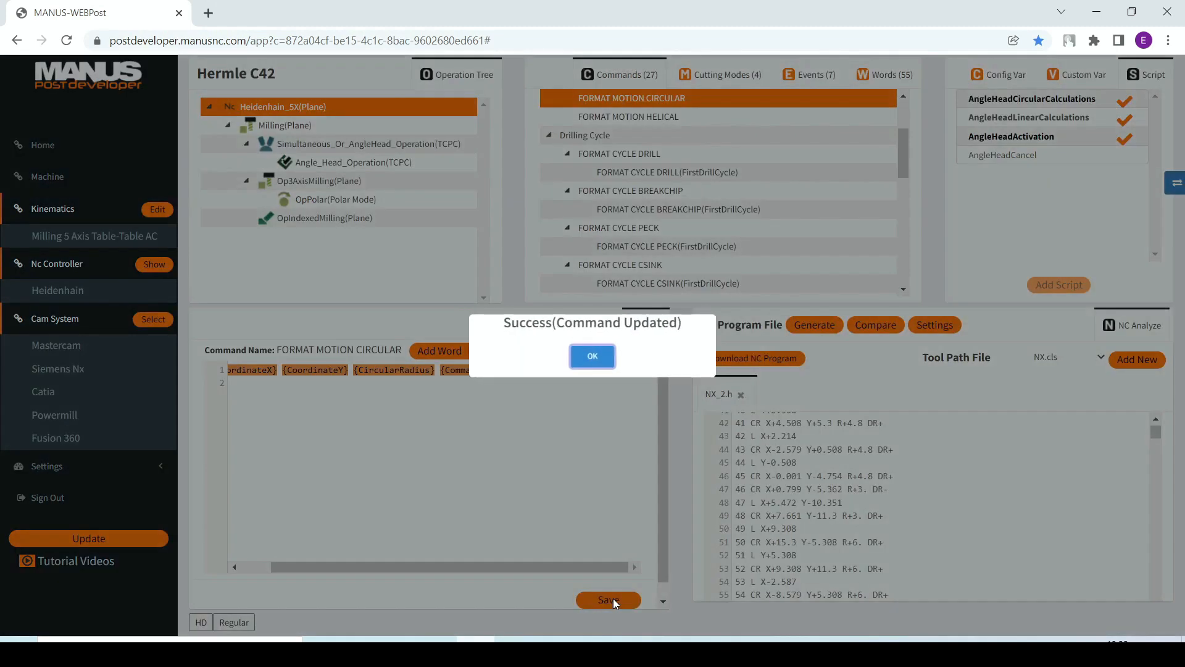
{"action": "left_click", "coordinate": [592, 356]}
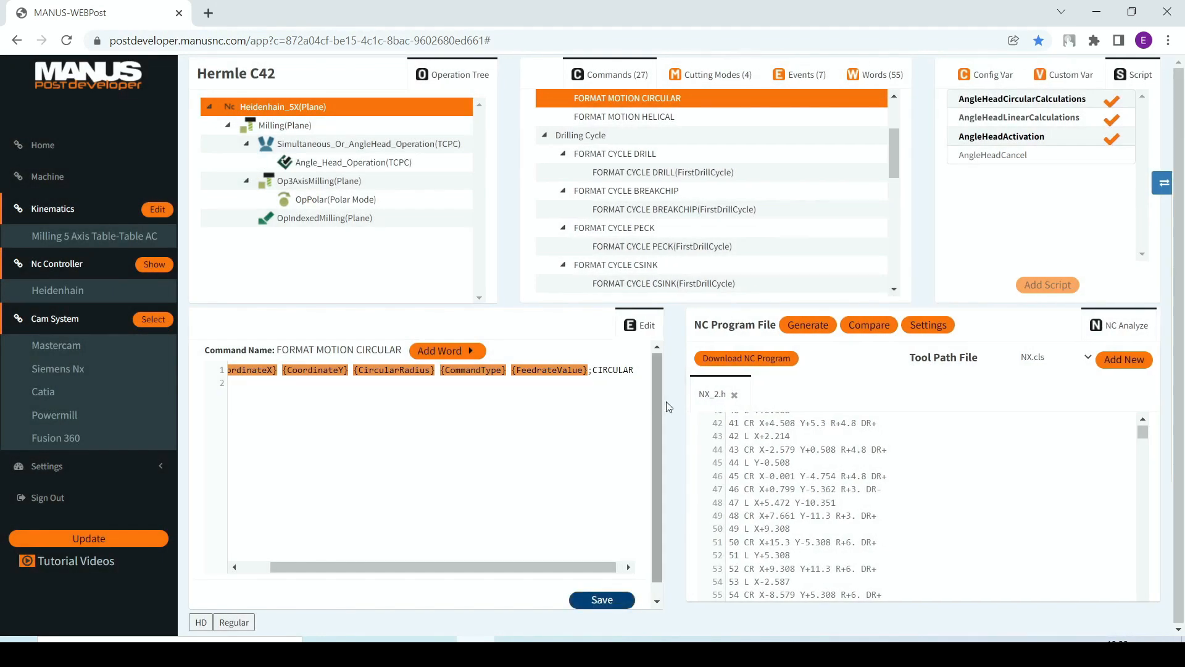
Step: Generate the NC program again from NX.cls and compare NX_2.h with NX_3.h
{"action": "left_click", "coordinate": [798, 327]}
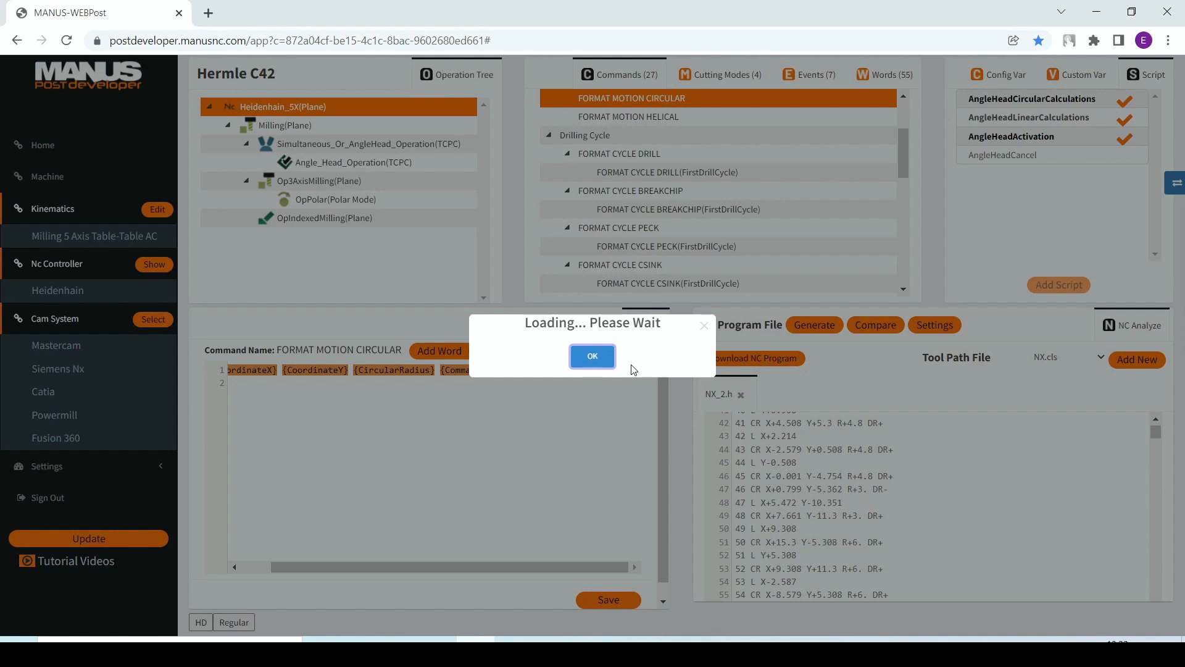
{"action": "left_click", "coordinate": [604, 387]}
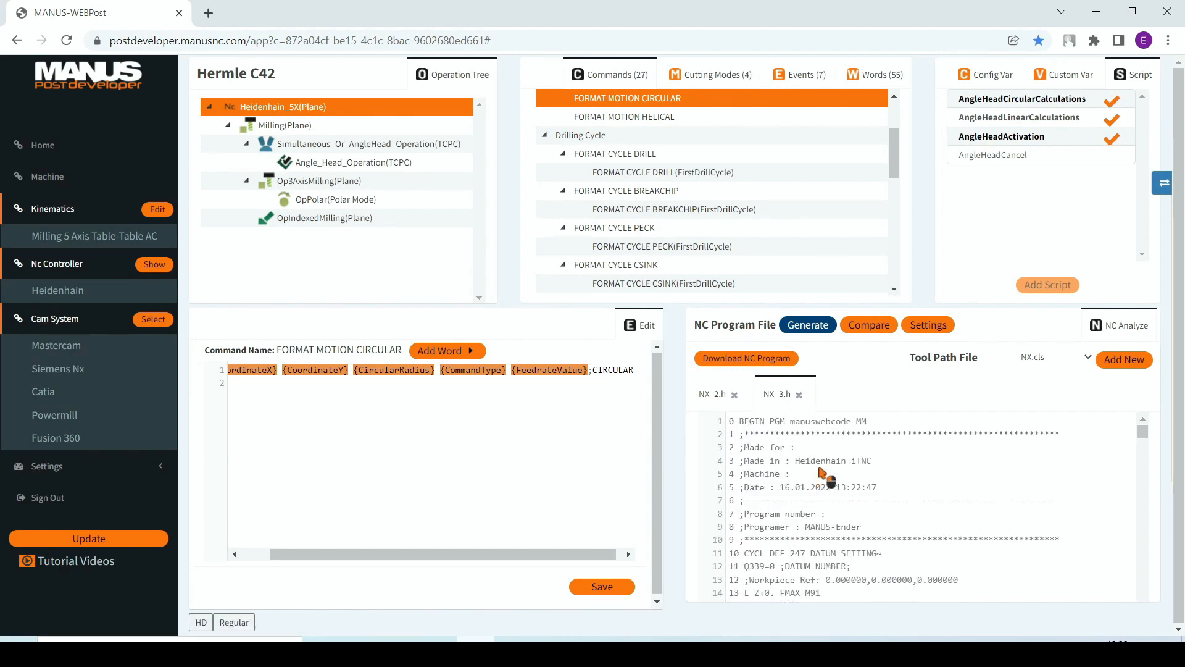
{"action": "left_click", "coordinate": [879, 333]}
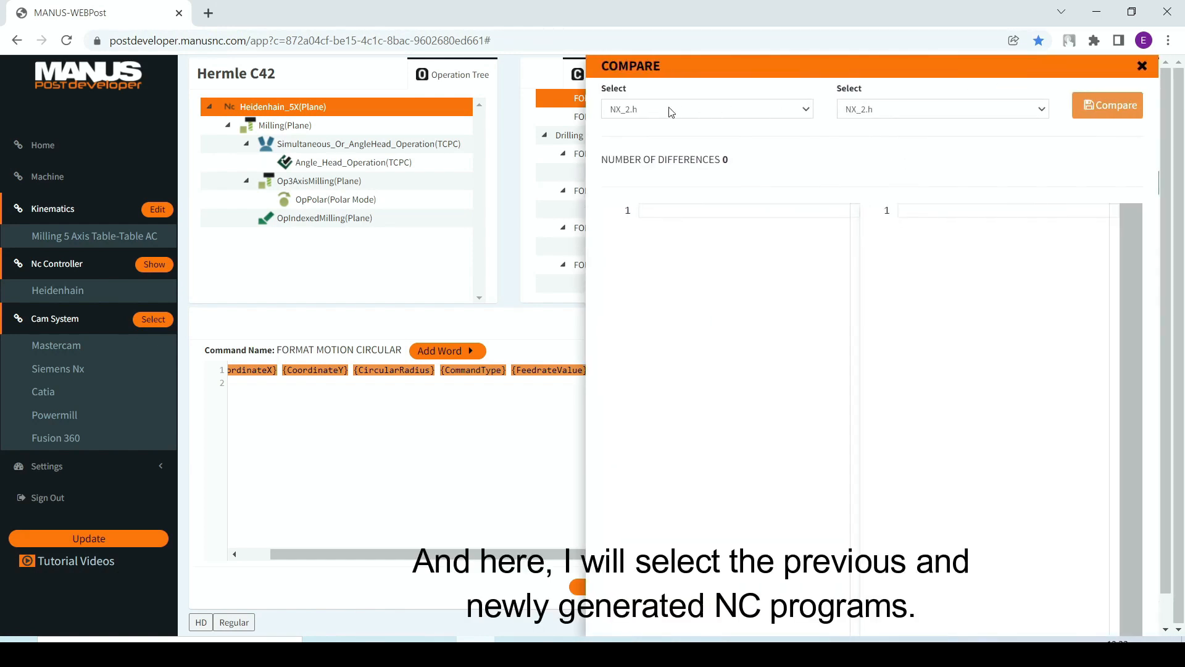
{"action": "left_click", "coordinate": [868, 123]}
{"action": "left_click", "coordinate": [880, 126]}
{"action": "left_click", "coordinate": [1074, 114]}
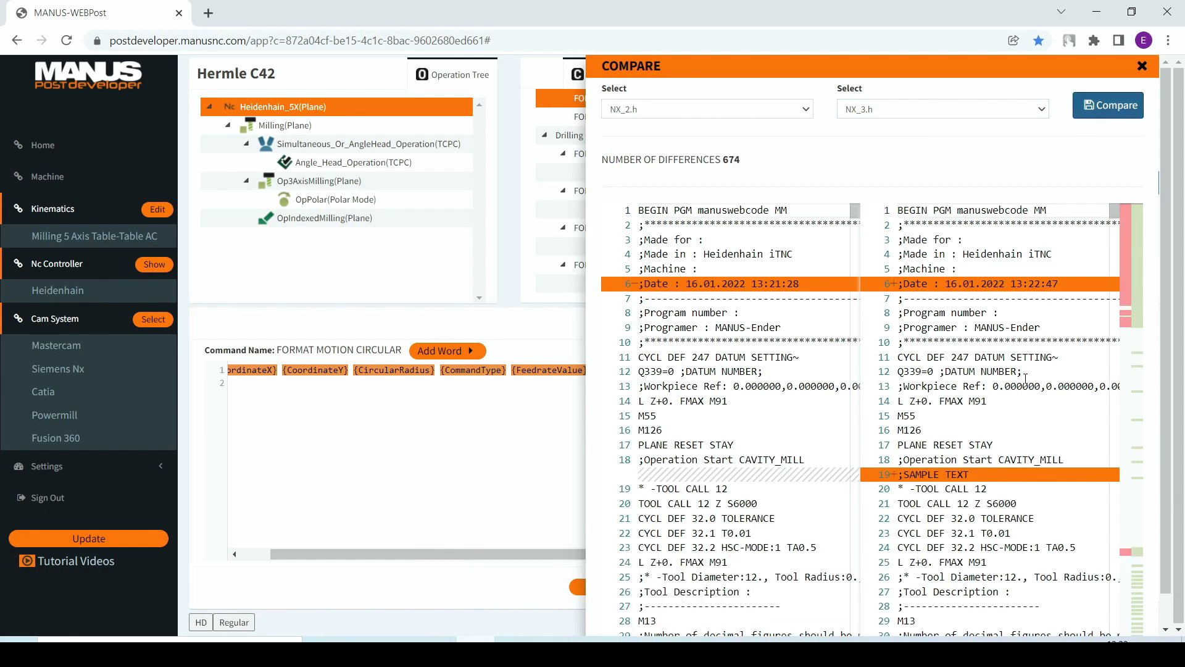
Step: Examine the highlighted differences between the two NC programs at the operation start and the circular motion lines
{"action": "scroll", "coordinate": [1026, 378], "scroll_direction": "down", "scroll_amount": 2}
{"action": "scroll", "coordinate": [1025, 378], "scroll_direction": "down", "scroll_amount": 8}
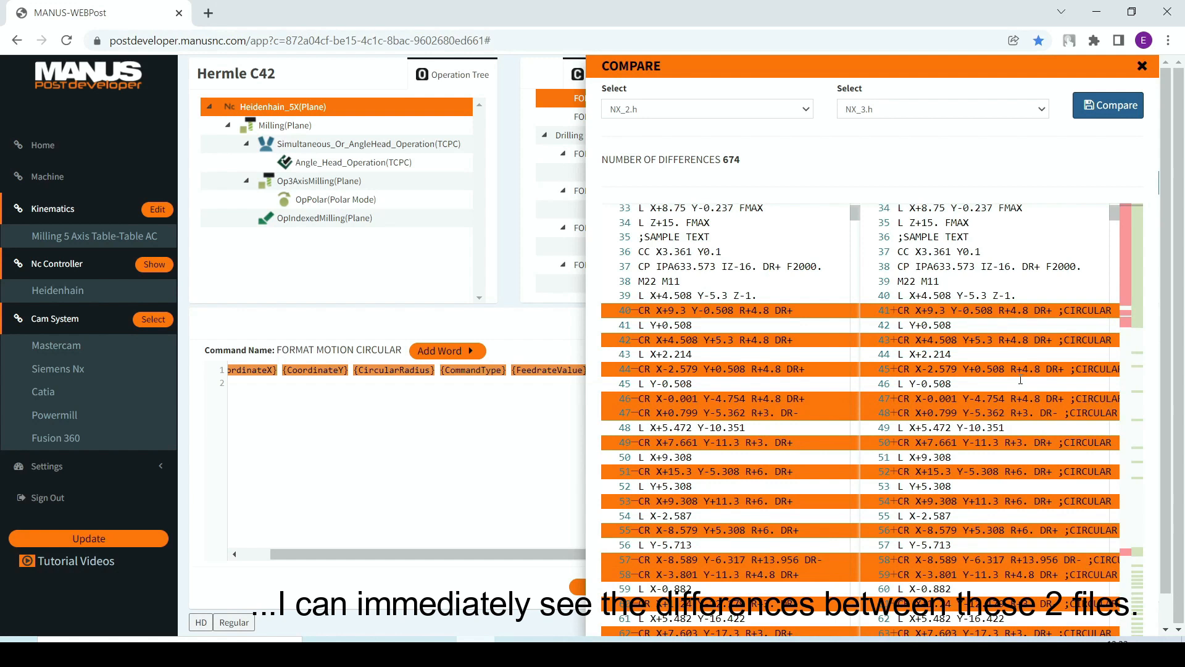
{"action": "scroll", "coordinate": [1021, 380], "scroll_direction": "down", "scroll_amount": 4}
{"action": "scroll", "coordinate": [1021, 380], "scroll_direction": "up", "scroll_amount": 4}
{"action": "scroll", "coordinate": [1021, 381], "scroll_direction": "up", "scroll_amount": 3}
{"action": "scroll", "coordinate": [1021, 379], "scroll_direction": "up", "scroll_amount": 4}
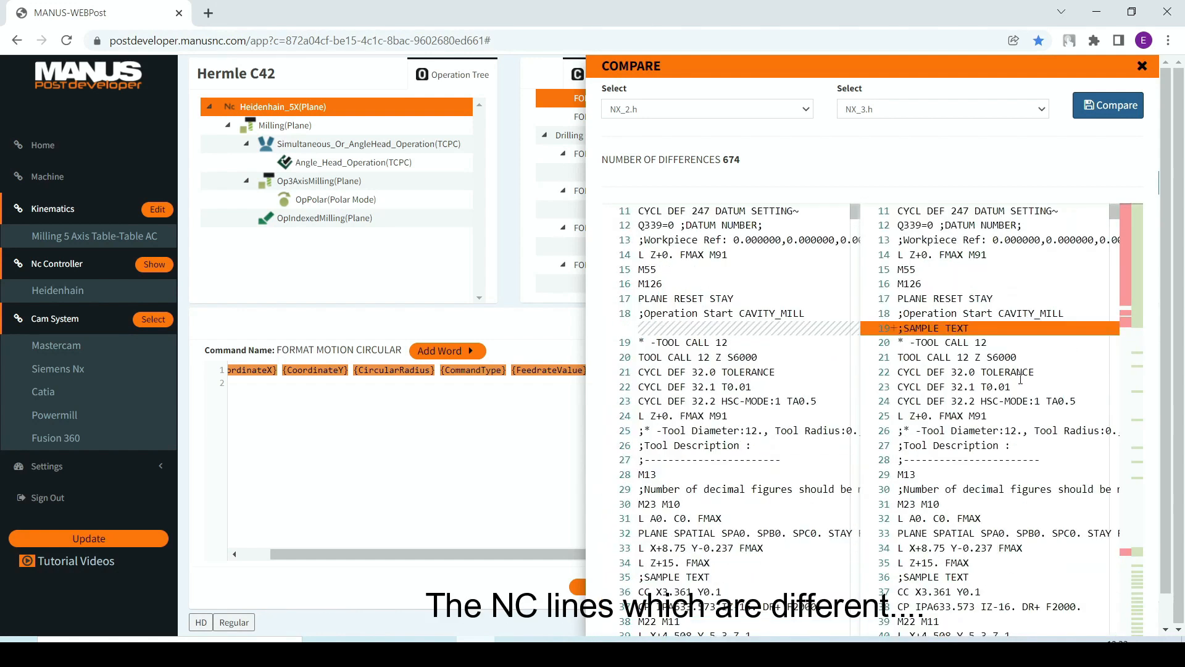
{"action": "scroll", "coordinate": [1020, 379], "scroll_direction": "down", "scroll_amount": 14}
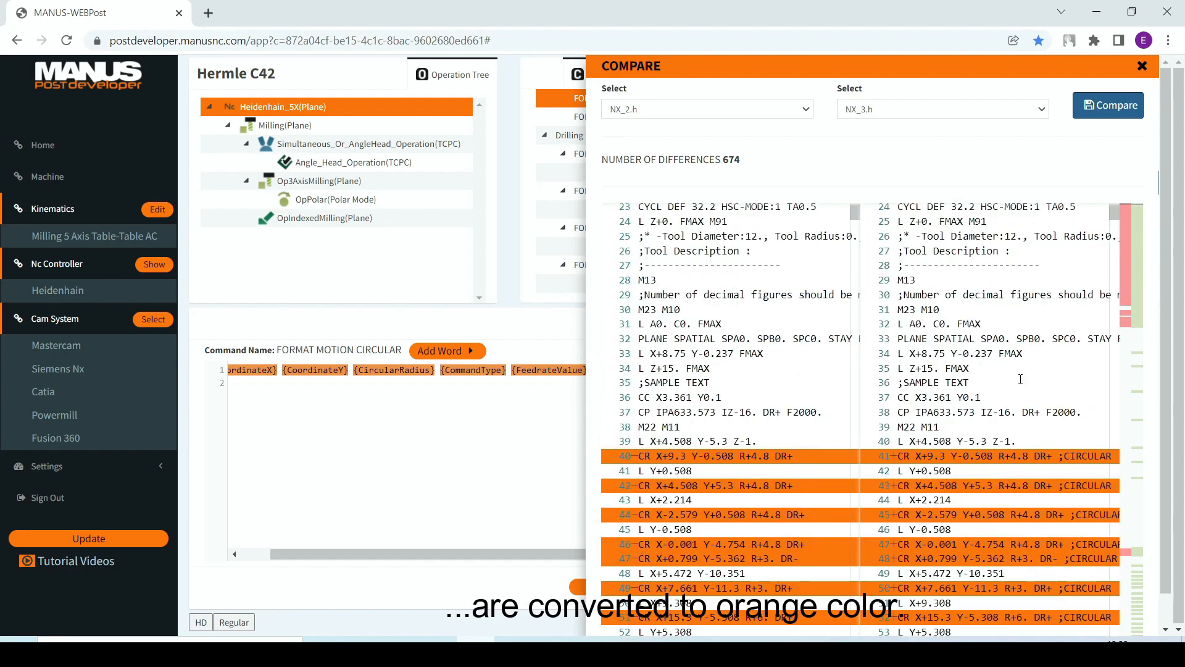
{"action": "scroll", "coordinate": [1020, 379], "scroll_direction": "down", "scroll_amount": 5}
{"action": "scroll", "coordinate": [1019, 378], "scroll_direction": "up", "scroll_amount": 9}
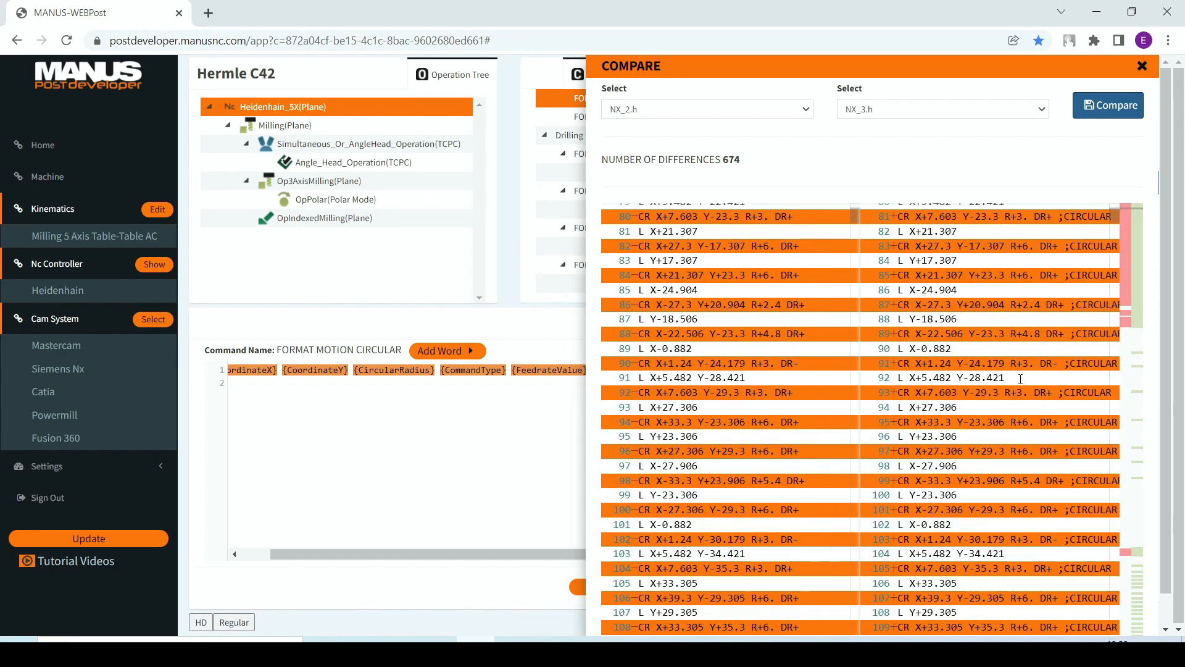
{"action": "scroll", "coordinate": [1020, 378], "scroll_direction": "up", "scroll_amount": 3}
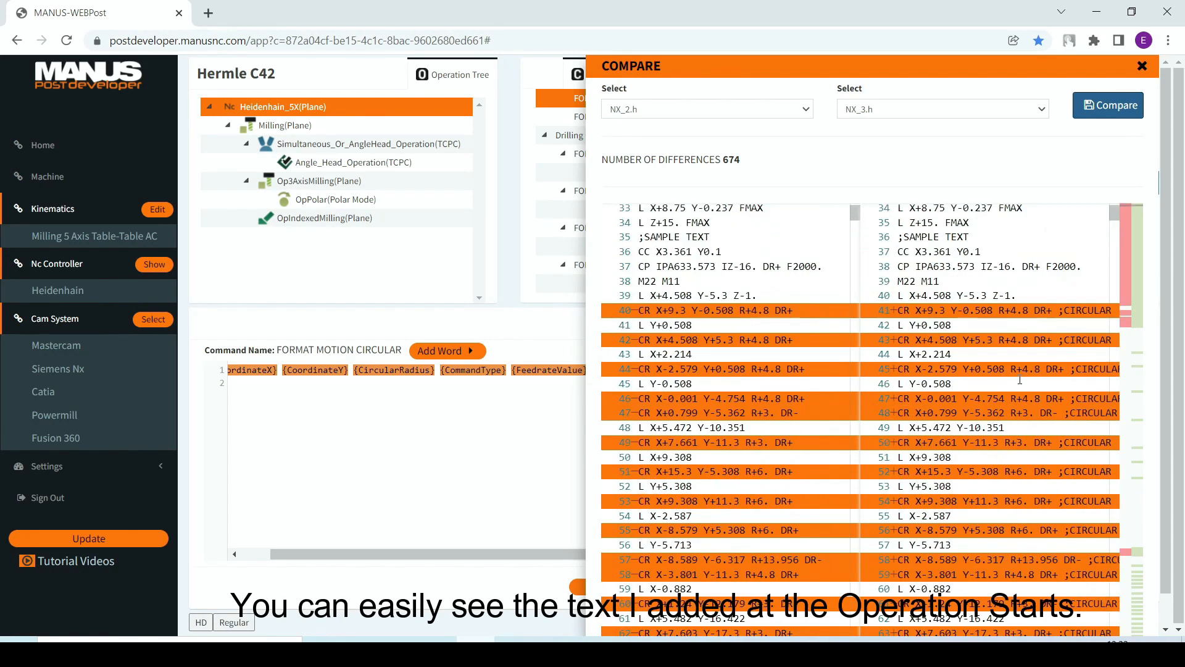
{"action": "scroll", "coordinate": [1031, 410], "scroll_direction": "up", "scroll_amount": 6}
{"action": "scroll", "coordinate": [1027, 313], "scroll_direction": "up", "scroll_amount": 1}
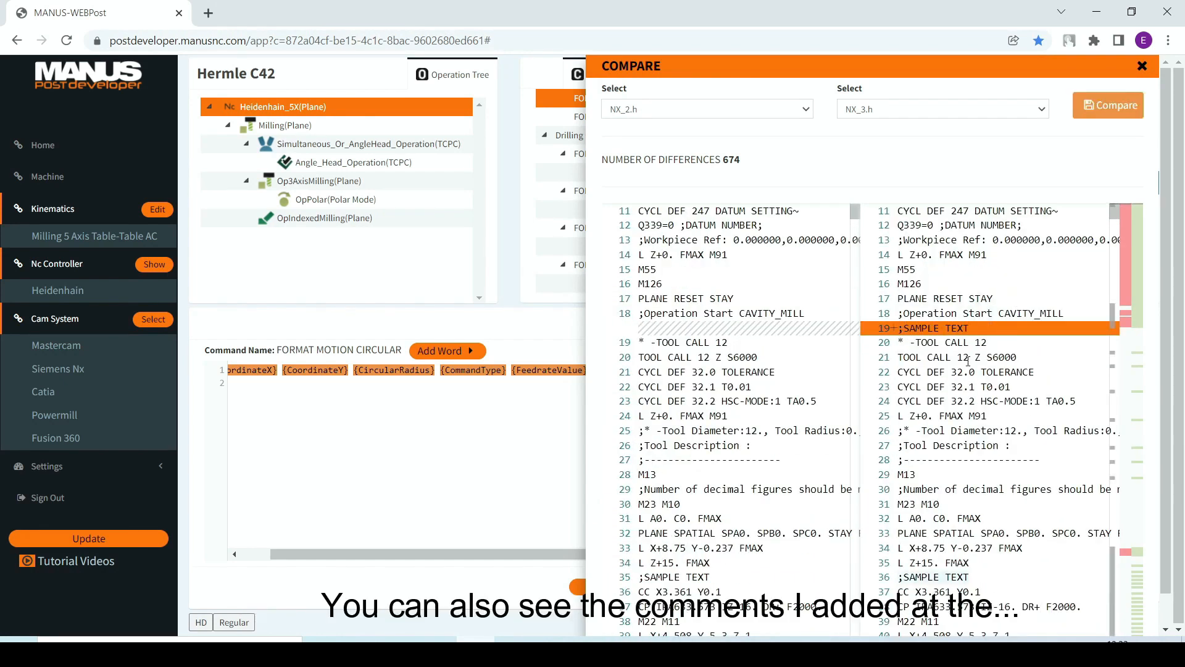
{"action": "scroll", "coordinate": [970, 383], "scroll_direction": "down", "scroll_amount": 5}
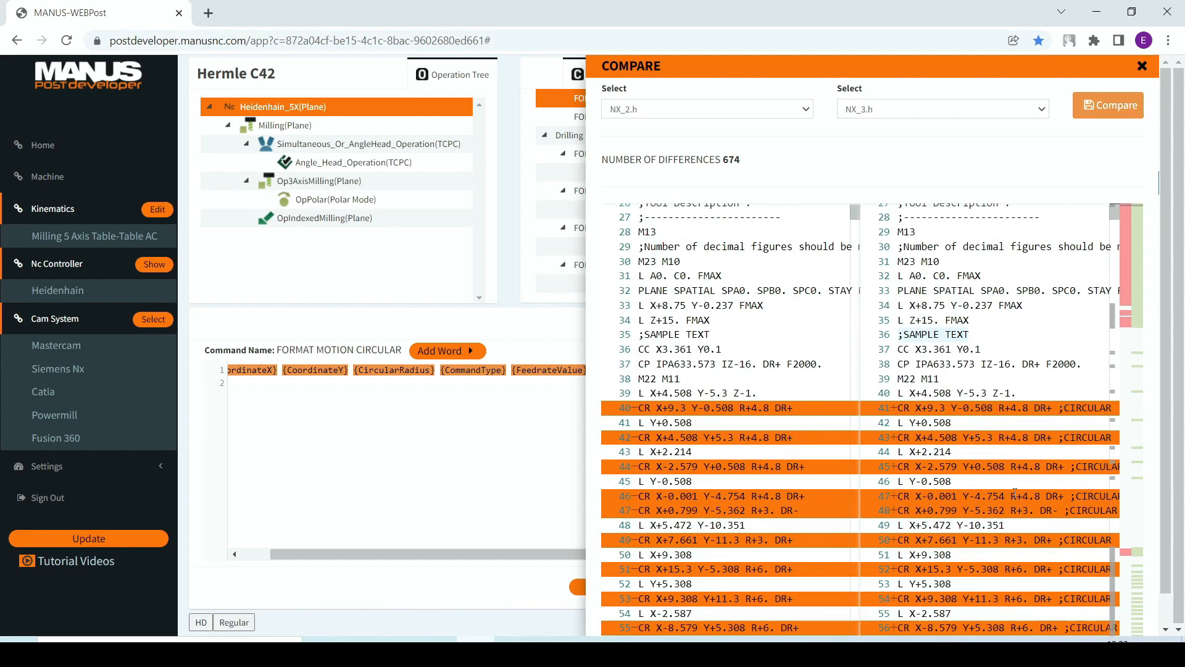
{"action": "left_click", "coordinate": [1041, 407]}
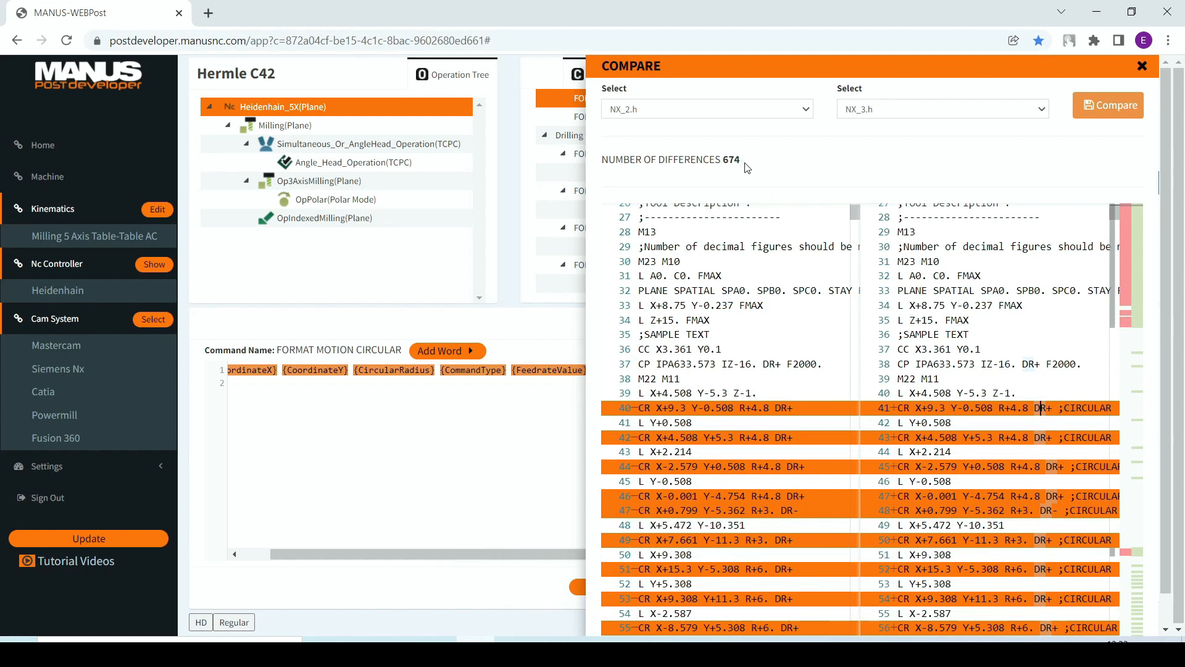
{"action": "scroll", "coordinate": [1017, 346], "scroll_direction": "down", "scroll_amount": 5}
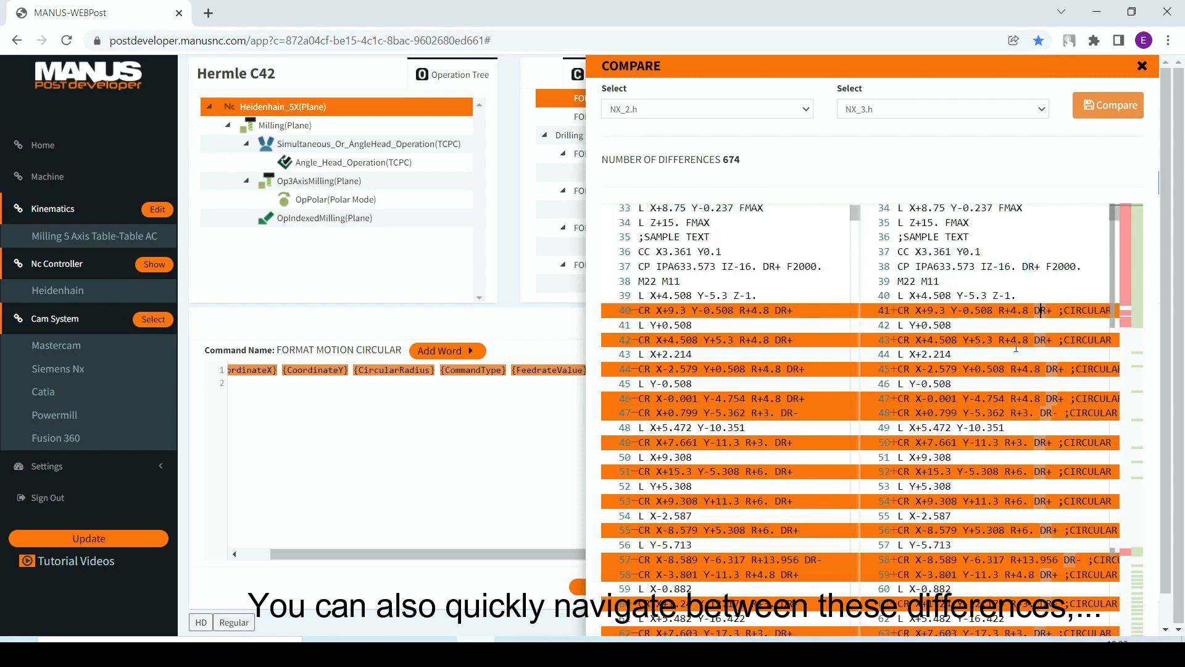
{"action": "scroll", "coordinate": [1015, 349], "scroll_direction": "up", "scroll_amount": 3}
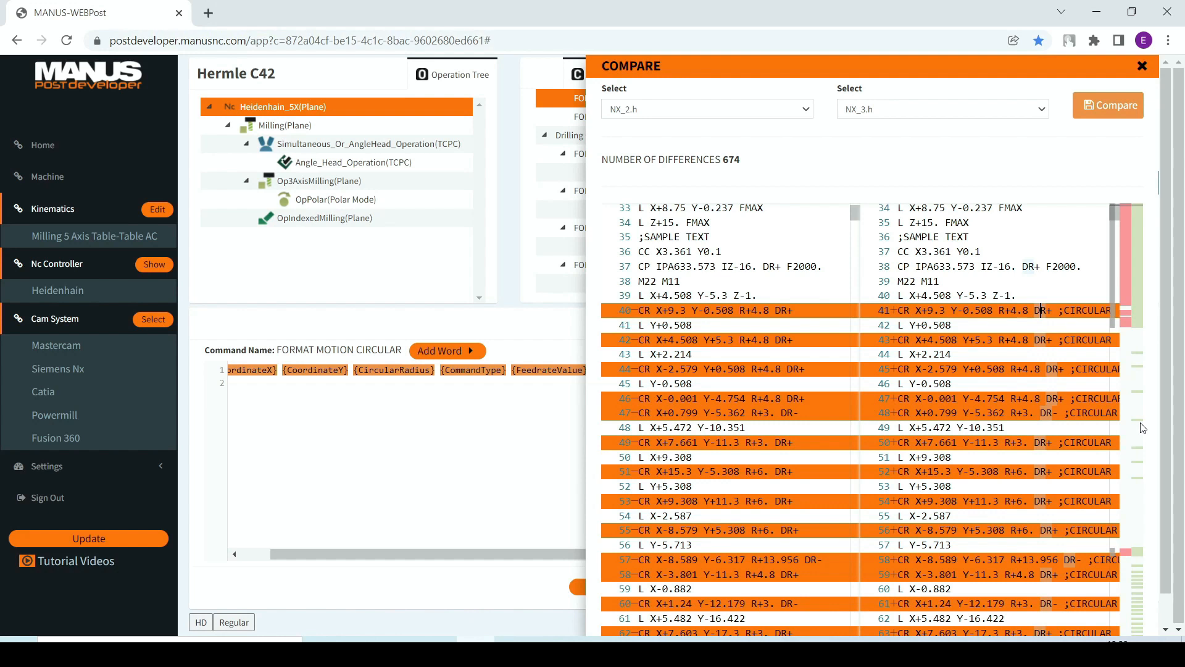
Step: Jump through the difference markers of the comparison to inspect the changed lines at further operation starts
{"action": "left_click", "coordinate": [1125, 313]}
{"action": "scroll", "coordinate": [1029, 384], "scroll_direction": "down", "scroll_amount": 2}
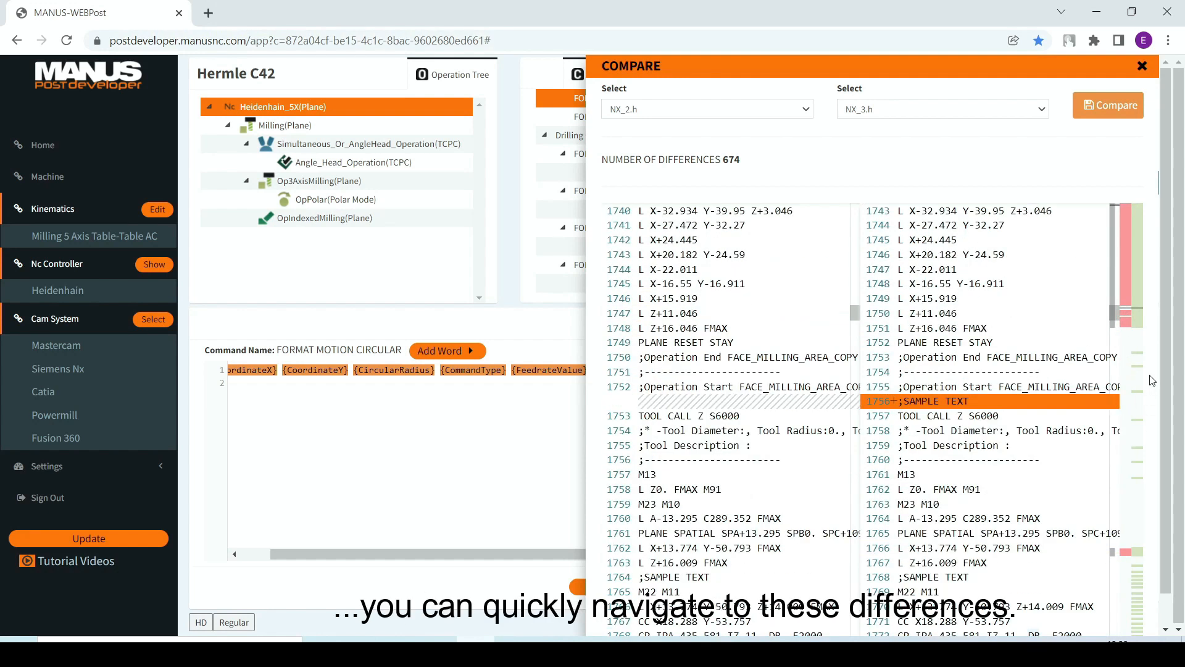
{"action": "left_click", "coordinate": [1138, 353]}
{"action": "scroll", "coordinate": [1030, 389], "scroll_direction": "down", "scroll_amount": 7}
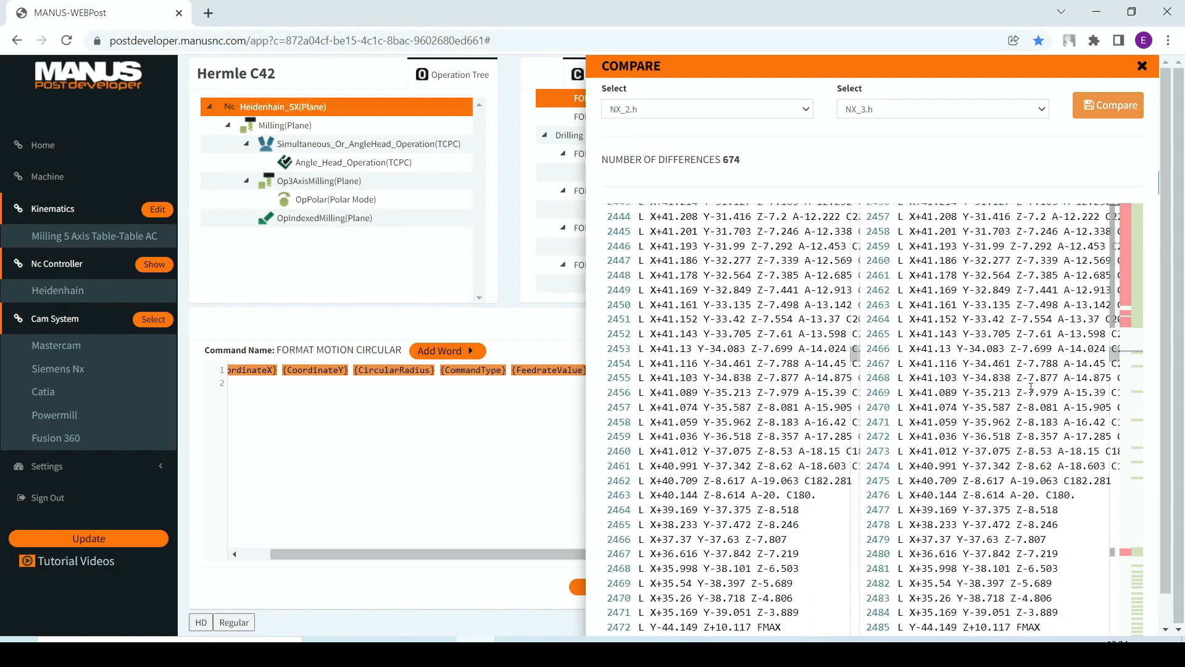
{"action": "scroll", "coordinate": [1030, 389], "scroll_direction": "down", "scroll_amount": 2}
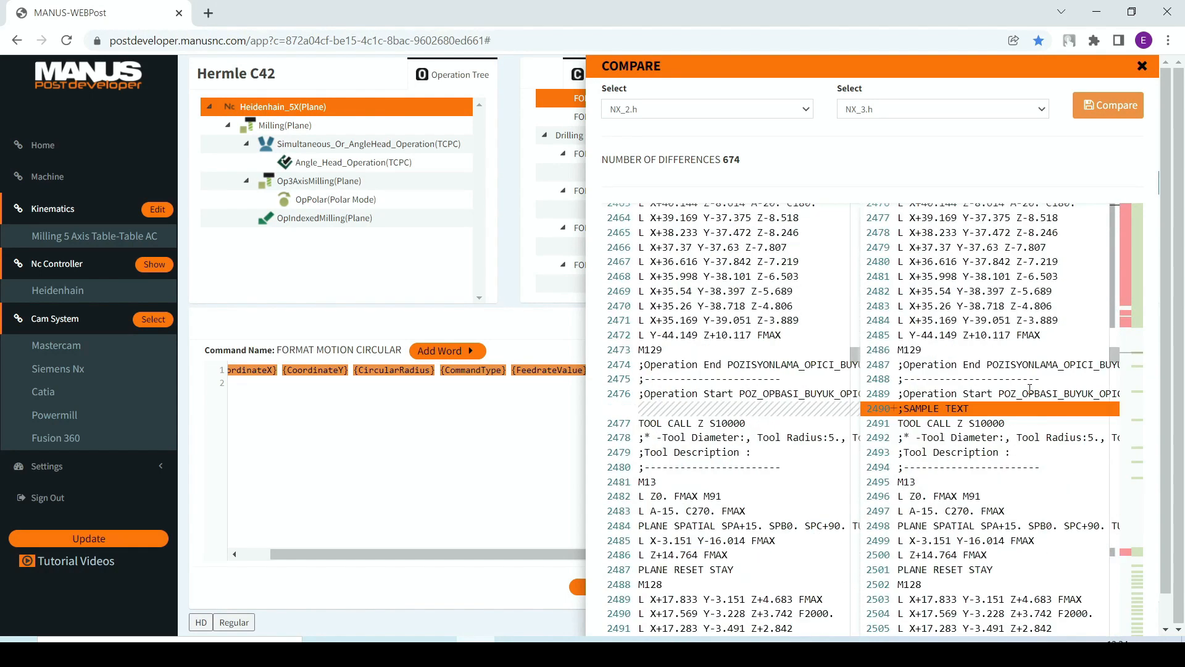
{"action": "left_click", "coordinate": [1135, 395]}
{"action": "scroll", "coordinate": [1099, 464], "scroll_direction": "down", "scroll_amount": 3}
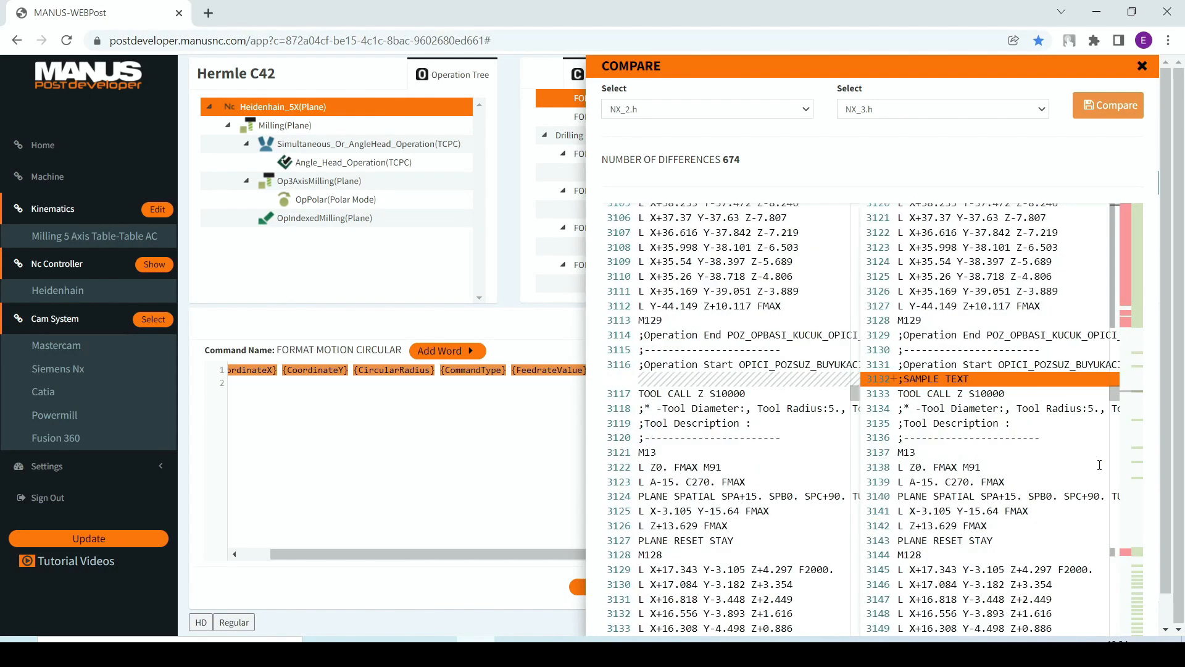
Step: Search the NX_3.h side of the comparison for "OPERATION", starting near the end of the PLANAR_PROFILE operation
{"action": "left_click", "coordinate": [1128, 553]}
{"action": "scroll", "coordinate": [1007, 525], "scroll_direction": "down", "scroll_amount": 10}
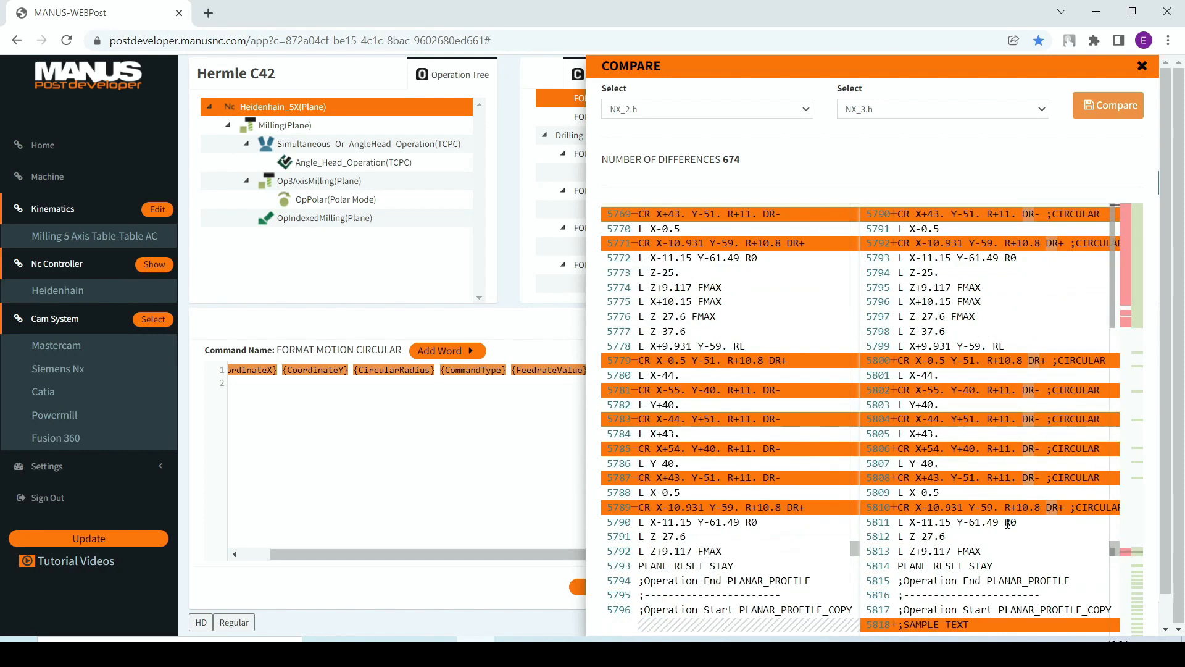
{"action": "left_click", "coordinate": [964, 277]}
{"action": "key", "text": "ctrl+f"}
{"action": "type", "text": "O"}
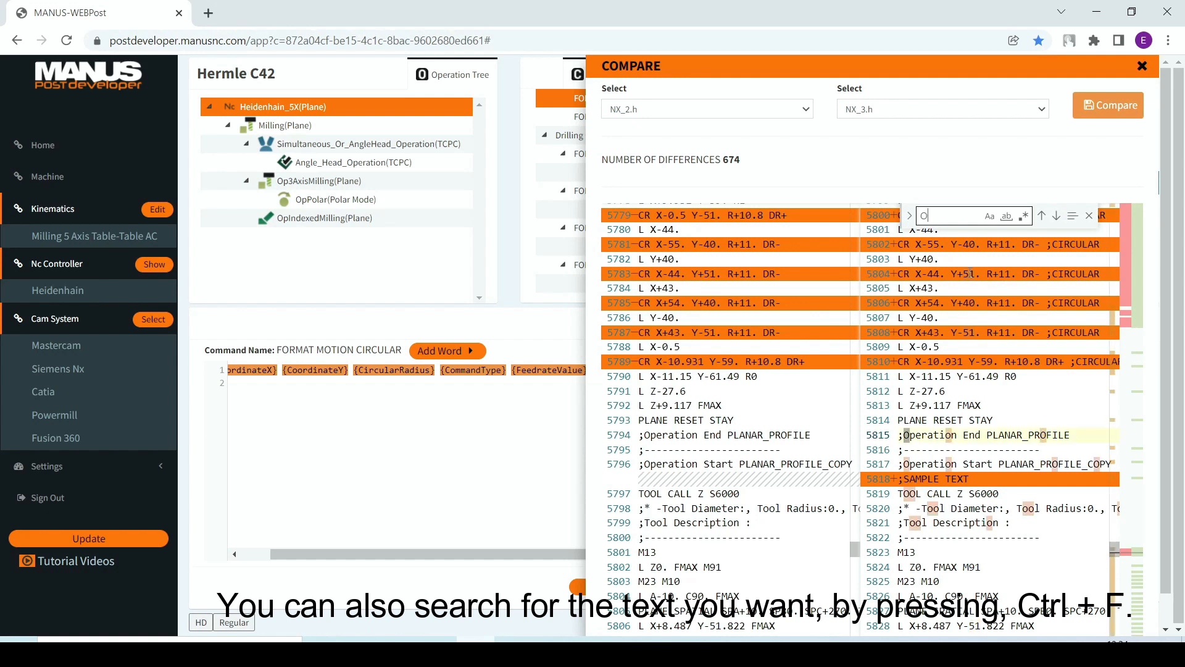
{"action": "type", "text": "PERATION"}
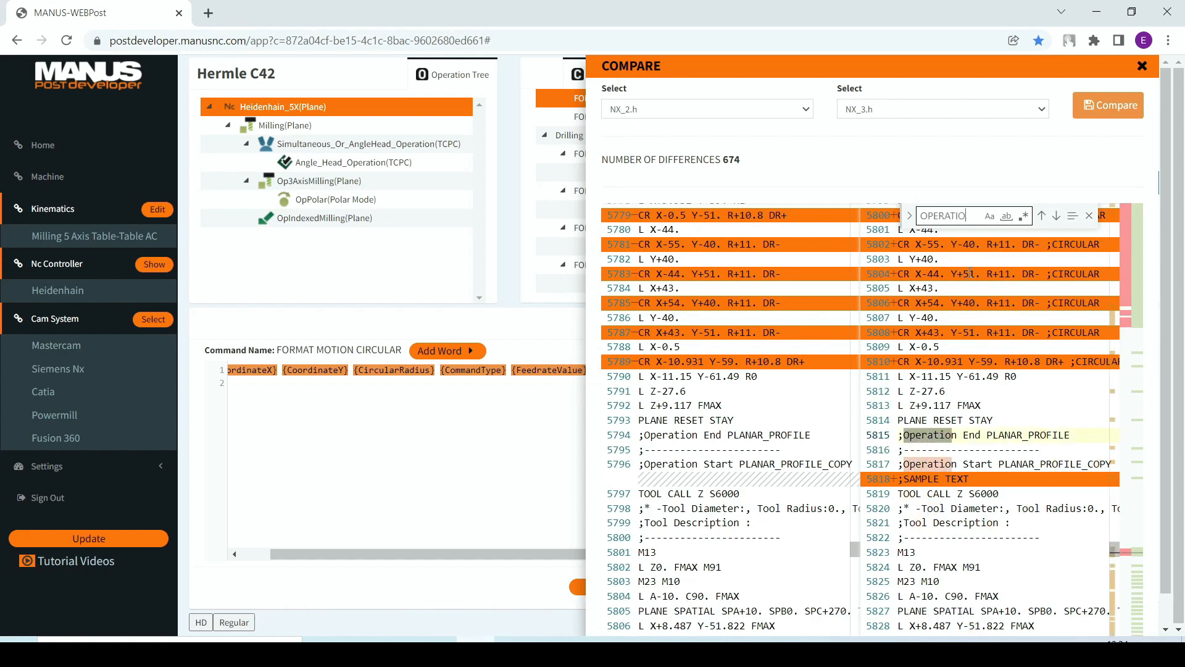
Step: Step forward through the "OPERATION" matches in NX_3.h to the end of the BREAKCHIP_RETR operation
{"action": "left_click", "coordinate": [1054, 216]}
{"action": "left_click", "coordinate": [1054, 216]}
{"action": "left_click", "coordinate": [1054, 216]}
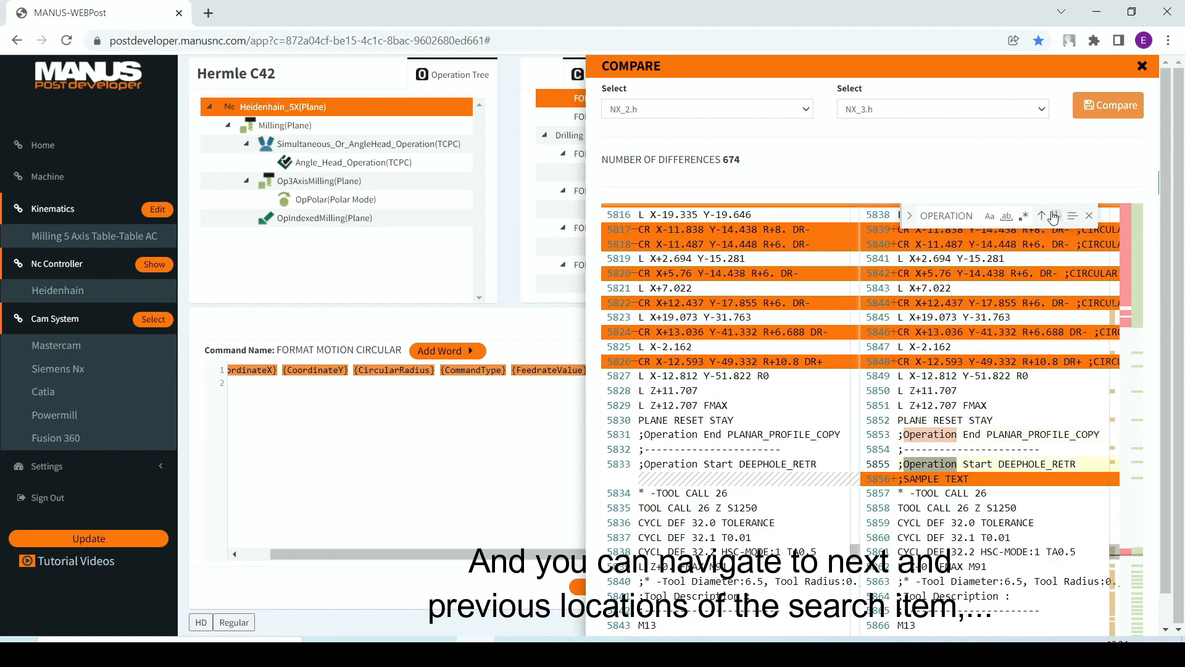
{"action": "left_click", "coordinate": [1053, 216]}
{"action": "left_click", "coordinate": [1054, 216]}
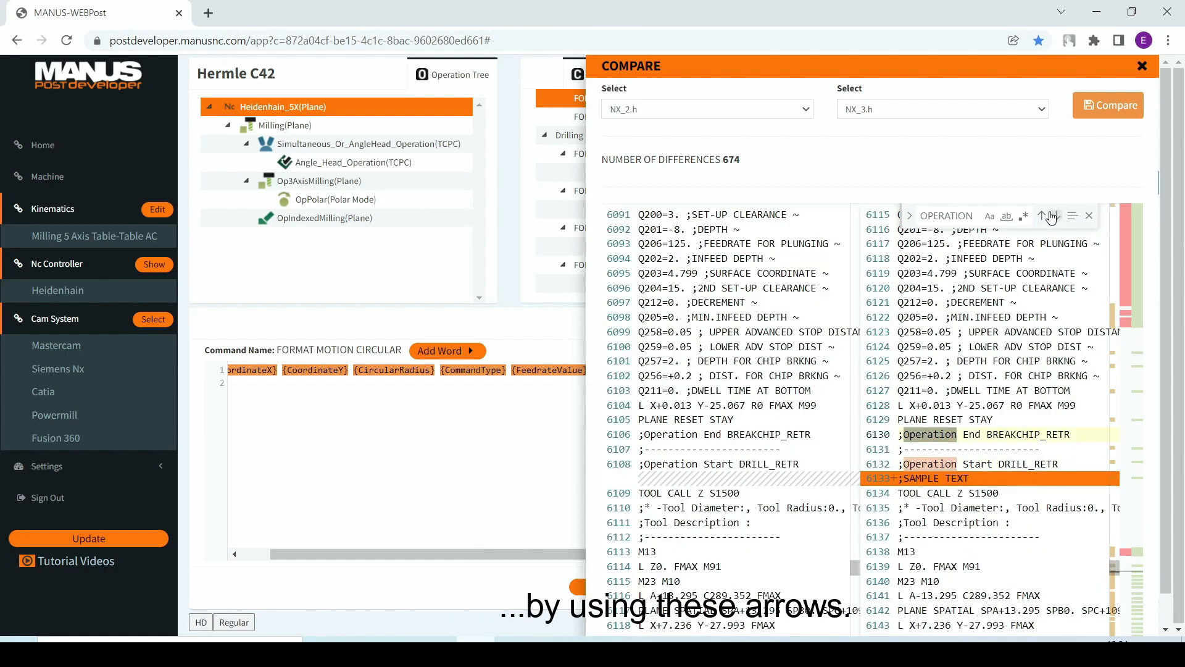
Step: Step back through the "OPERATION" matches to the end of KALKMADAN_TEK_KESIM and close the comparison
{"action": "left_click", "coordinate": [1042, 217]}
{"action": "left_click", "coordinate": [1041, 217]}
{"action": "left_click", "coordinate": [1041, 217]}
{"action": "left_click", "coordinate": [1042, 217]}
{"action": "left_click", "coordinate": [1041, 217]}
{"action": "left_click", "coordinate": [1041, 217]}
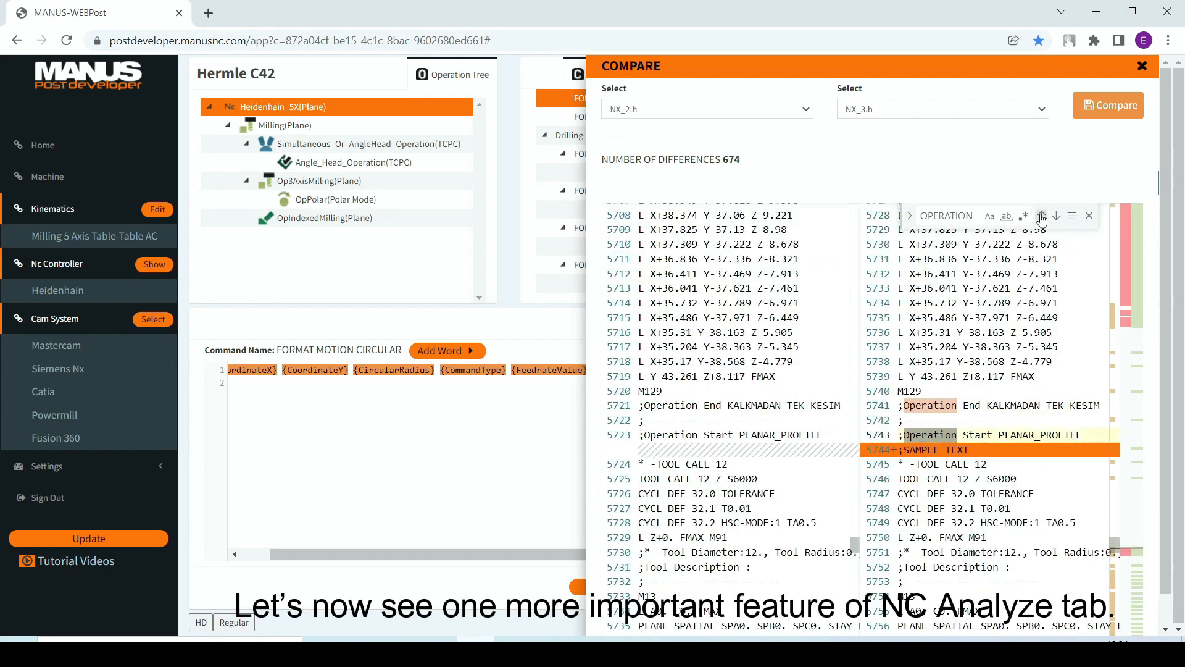
{"action": "left_click", "coordinate": [1042, 216]}
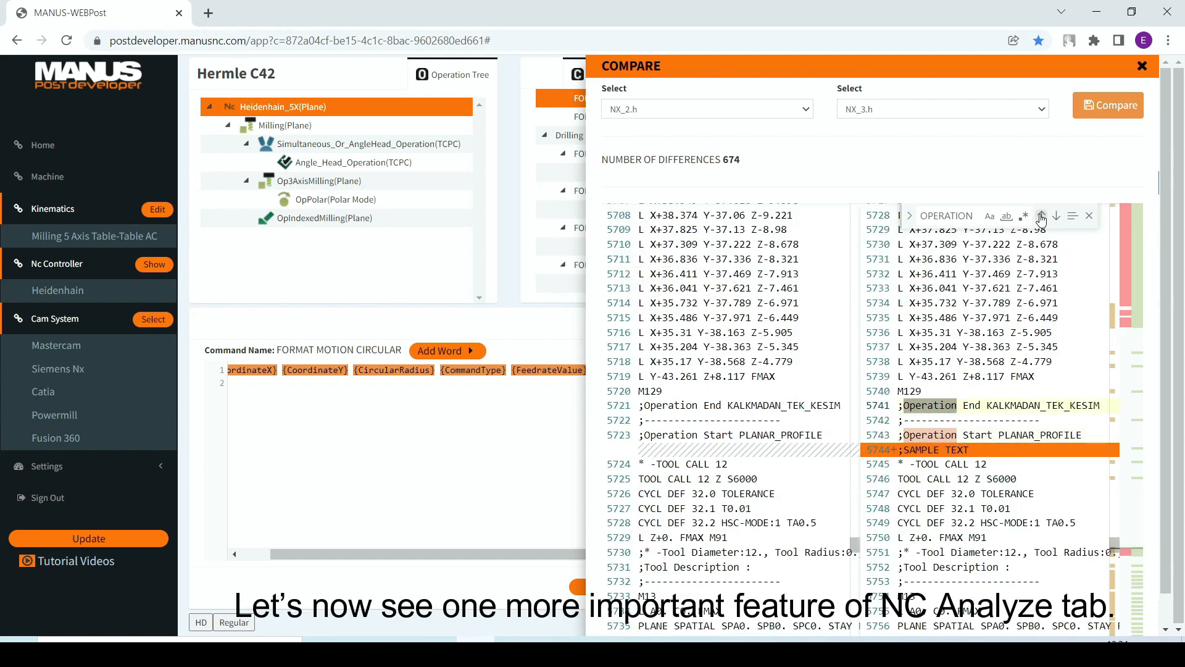
{"action": "left_click", "coordinate": [1140, 65]}
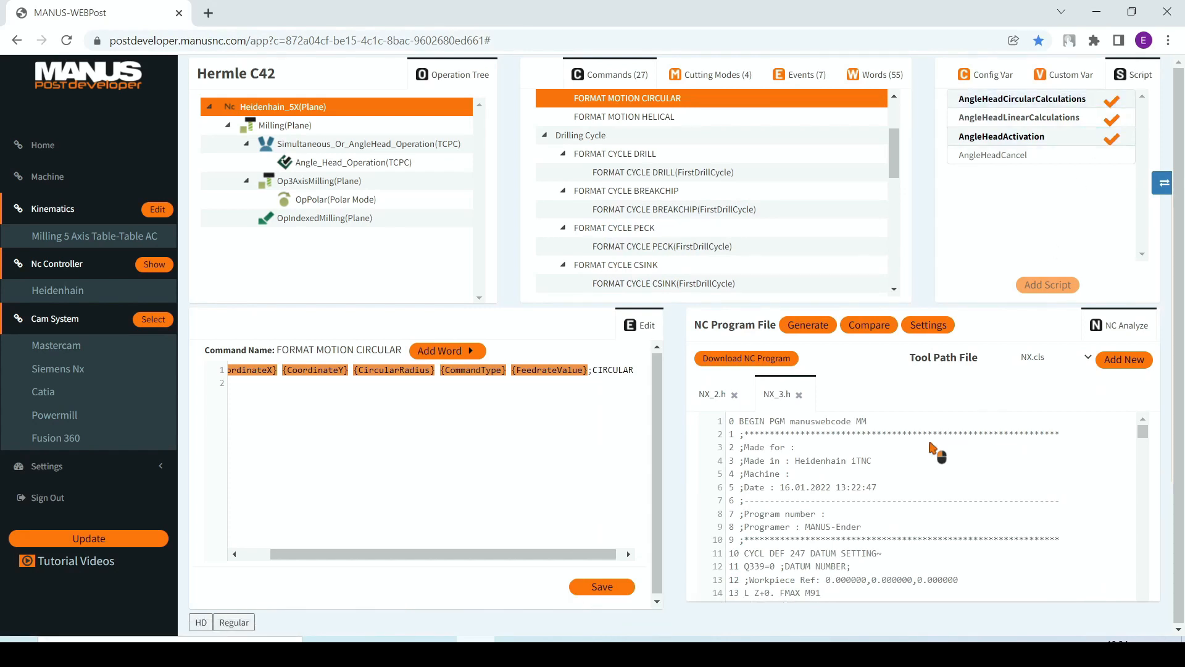
Step: Examine which source links NX_3.h offers for the operation start line, the rotary positioning line and a linear motion line
{"action": "scroll", "coordinate": [869, 490], "scroll_direction": "down", "scroll_amount": 4}
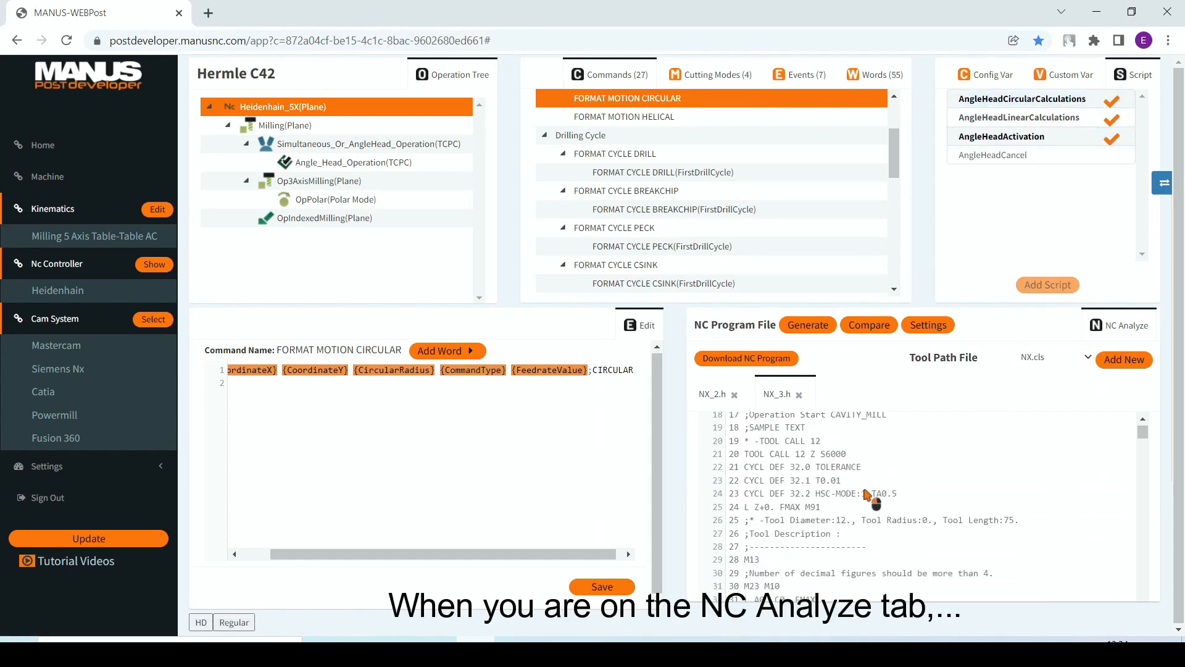
{"action": "scroll", "coordinate": [865, 494], "scroll_direction": "down", "scroll_amount": 6}
{"action": "scroll", "coordinate": [834, 500], "scroll_direction": "up", "scroll_amount": 6}
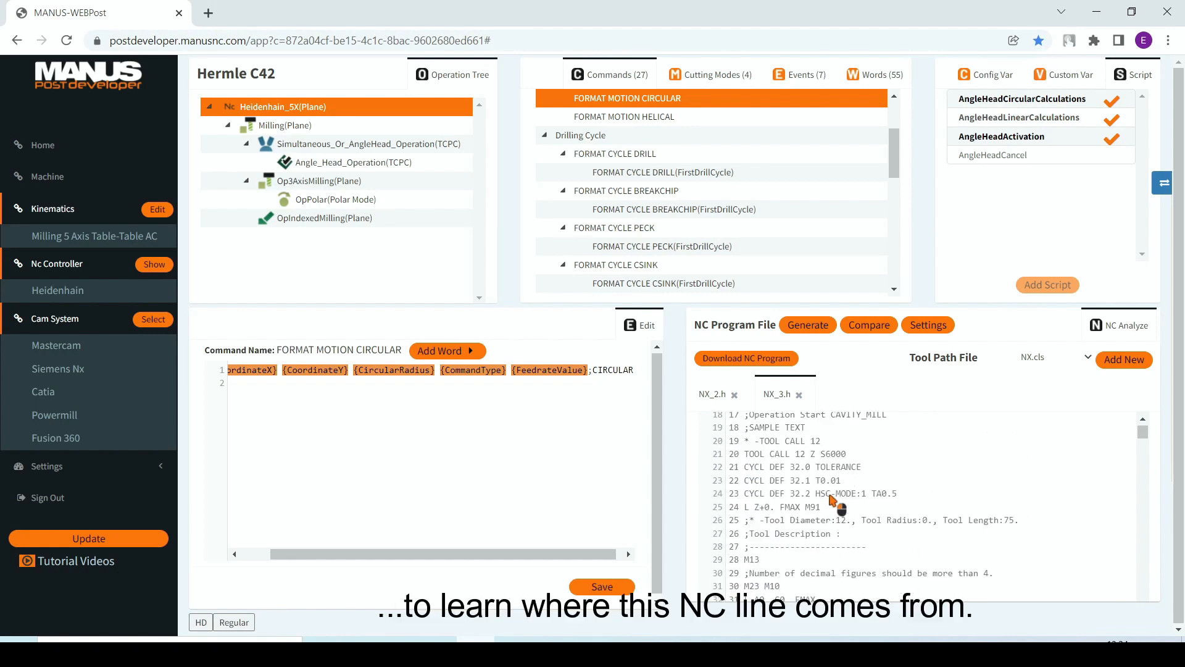
{"action": "scroll", "coordinate": [833, 499], "scroll_direction": "up", "scroll_amount": 2}
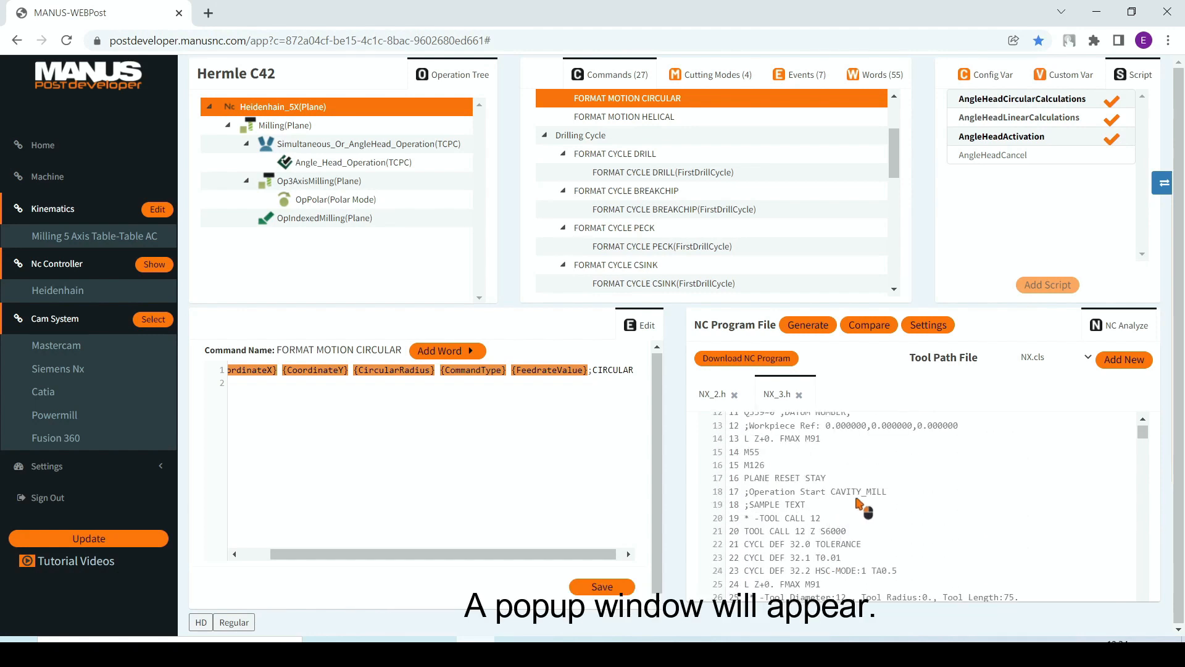
{"action": "right_click", "coordinate": [863, 493]}
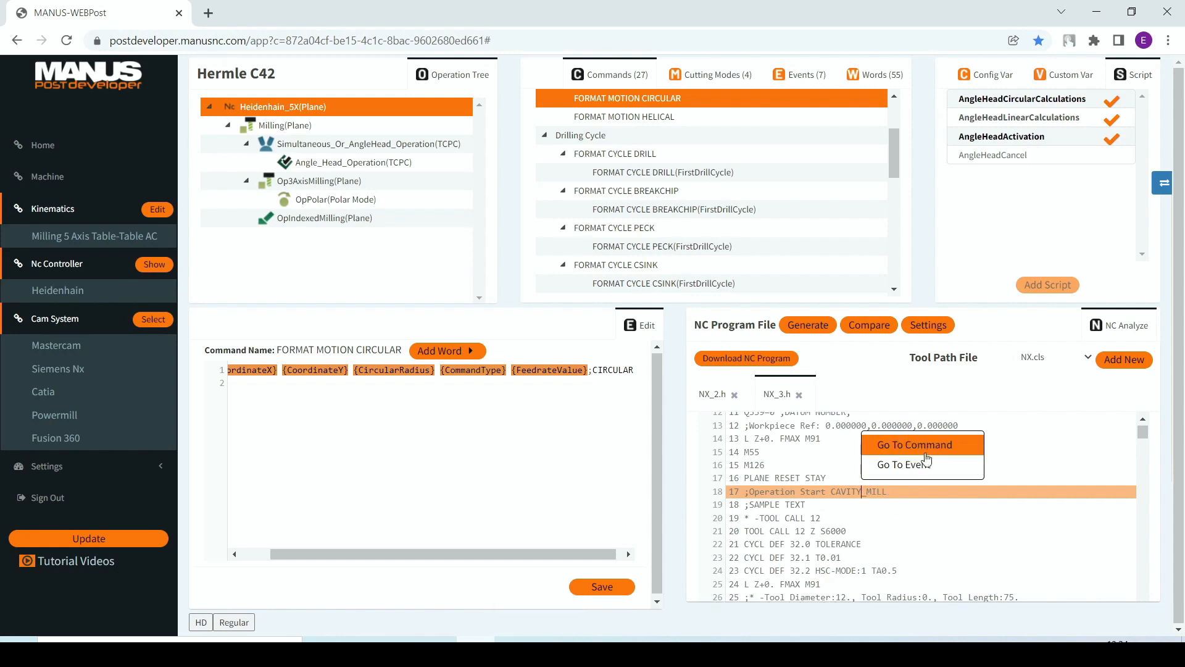
{"action": "scroll", "coordinate": [876, 542], "scroll_direction": "down", "scroll_amount": 3}
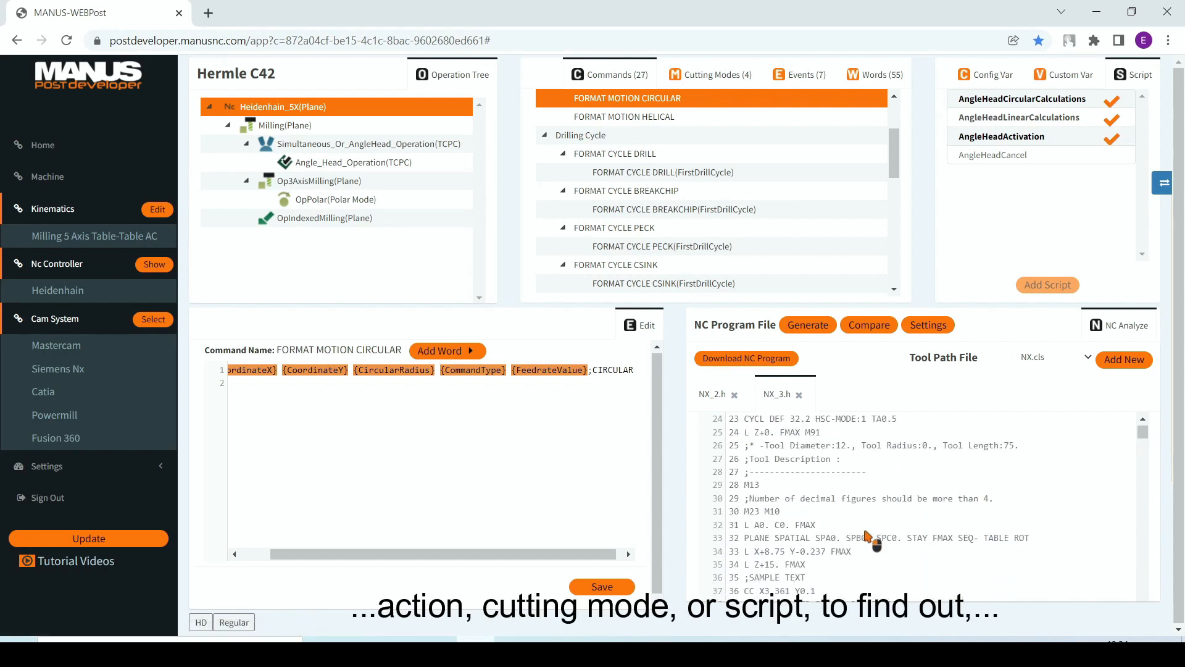
{"action": "right_click", "coordinate": [790, 522]}
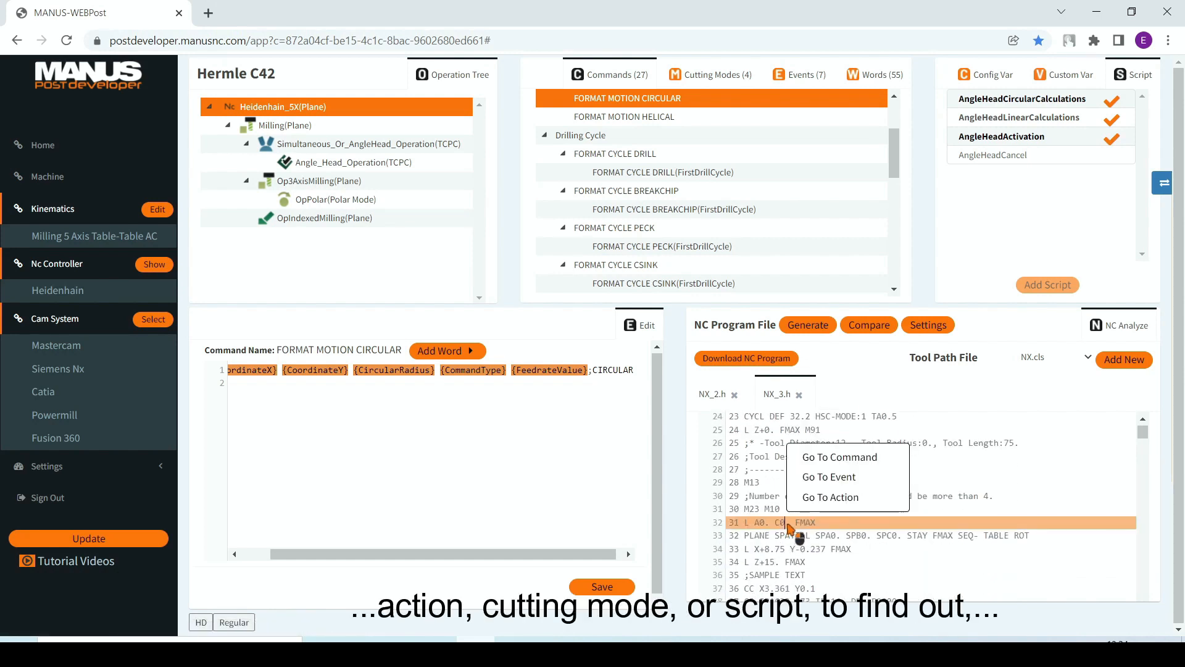
{"action": "left_click", "coordinate": [833, 499]}
{"action": "scroll", "coordinate": [824, 528], "scroll_direction": "down", "scroll_amount": 3}
{"action": "right_click", "coordinate": [794, 474]}
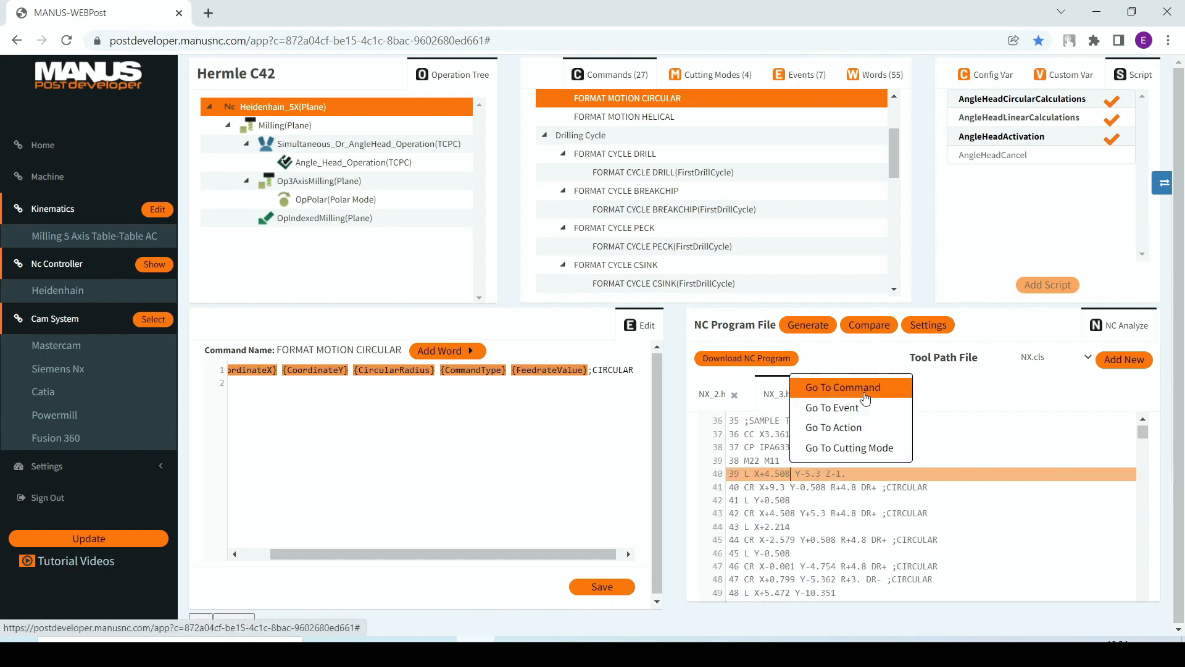
{"action": "left_click", "coordinate": [957, 423]}
Step: Go to the command that generated the helical line 37 "CP IPA633.573 IZ-16. DR+ F2000." in NX_3.h
{"action": "scroll", "coordinate": [955, 430], "scroll_direction": "up", "scroll_amount": 1}
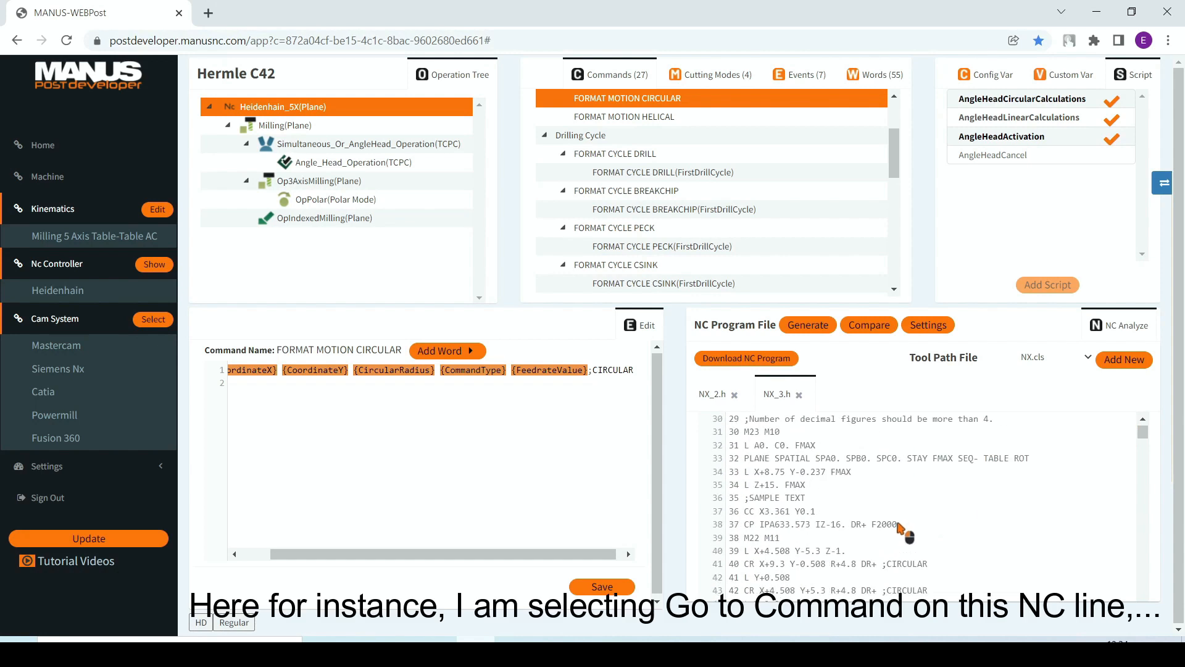
{"action": "right_click", "coordinate": [897, 525]}
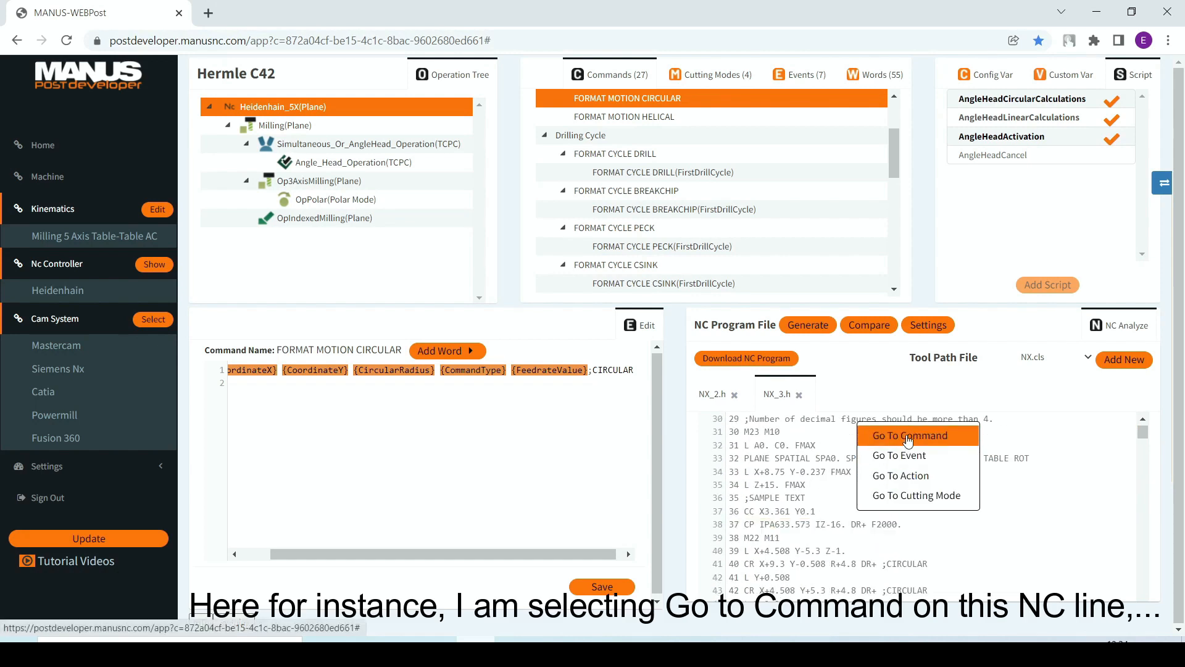
{"action": "left_click", "coordinate": [907, 436]}
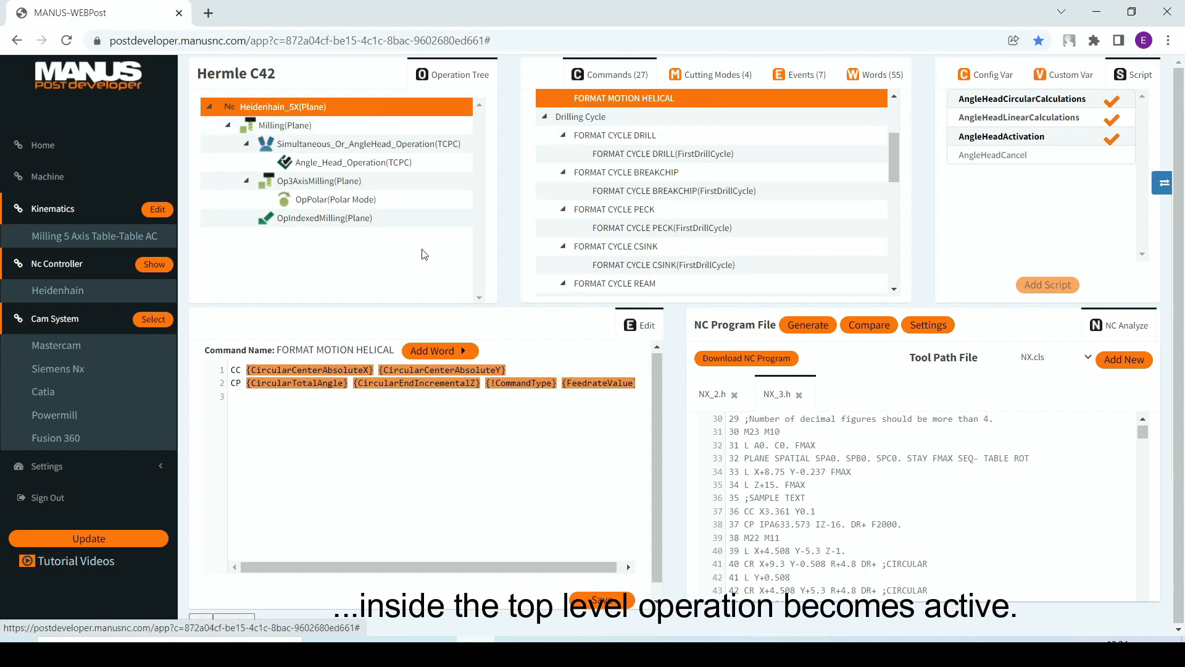
Step: Find the simultaneous operation in NX_3.h and go to the command that generated its PLANE SPATIAL line 2070
{"action": "scroll", "coordinate": [857, 517], "scroll_direction": "down", "scroll_amount": 2}
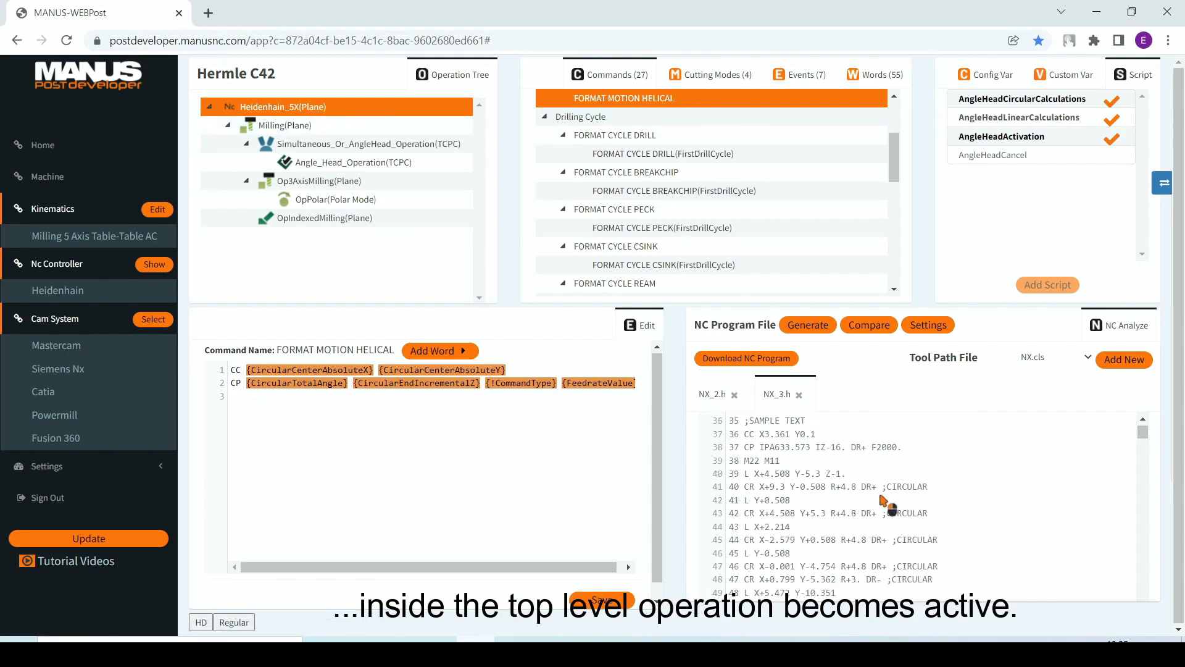
{"action": "right_click", "coordinate": [882, 495]}
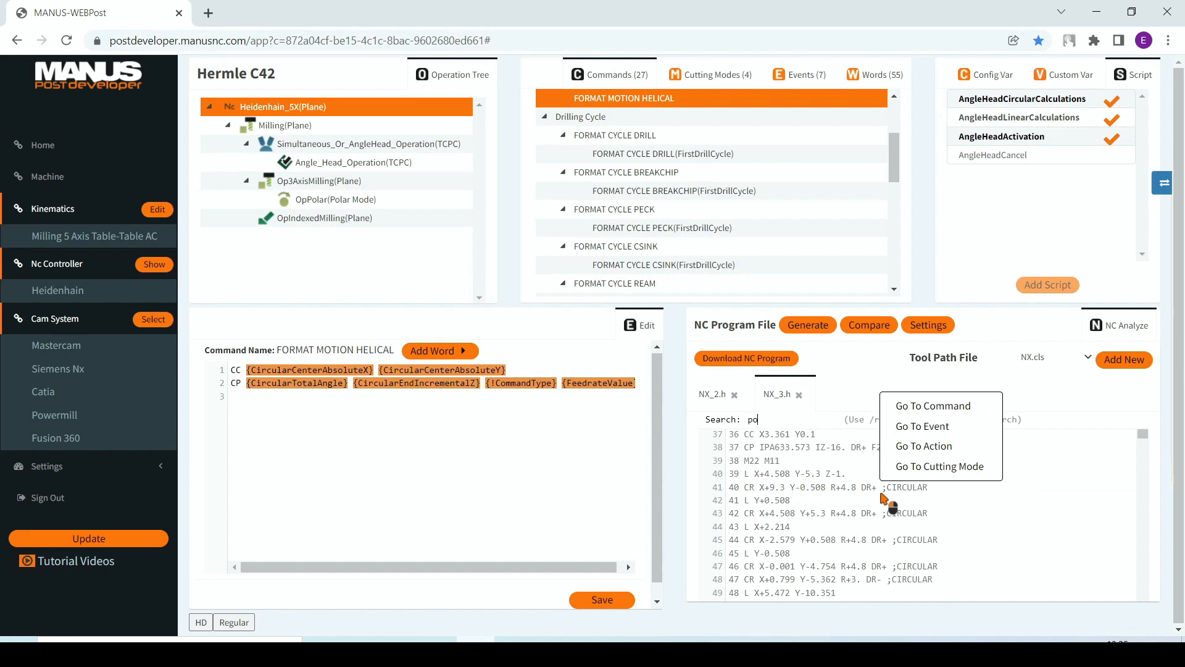
{"action": "key", "text": "Return"}
{"action": "scroll", "coordinate": [882, 497], "scroll_direction": "down", "scroll_amount": 6}
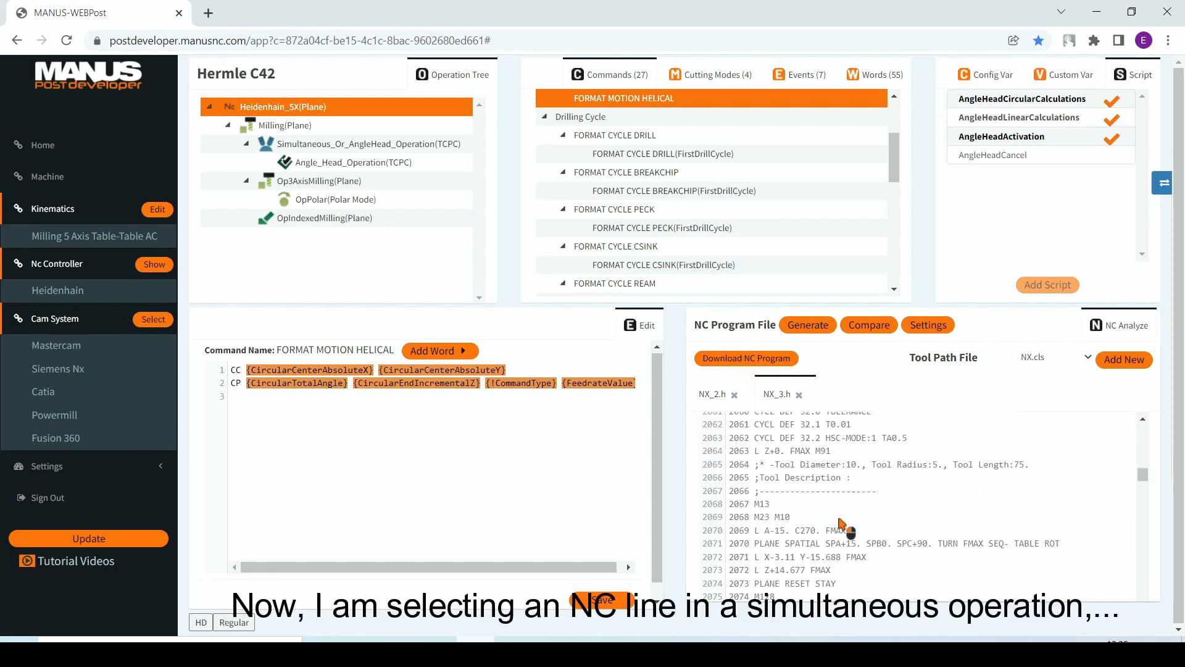
{"action": "left_click", "coordinate": [822, 544]}
{"action": "right_click", "coordinate": [822, 544]}
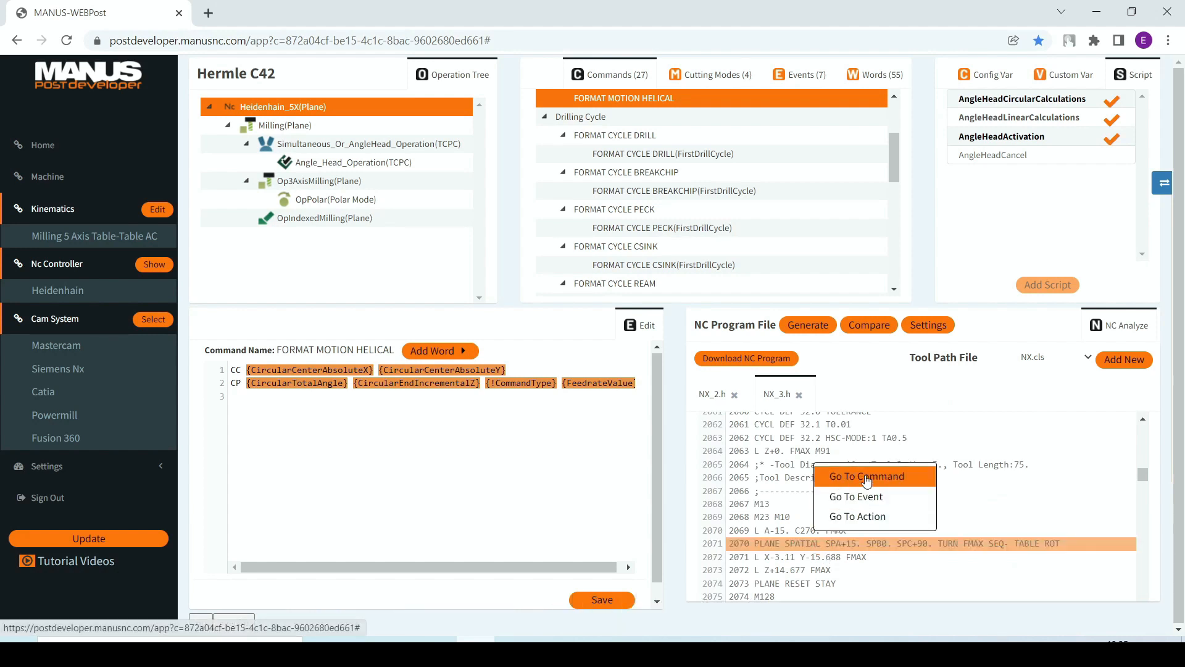
{"action": "left_click", "coordinate": [867, 477]}
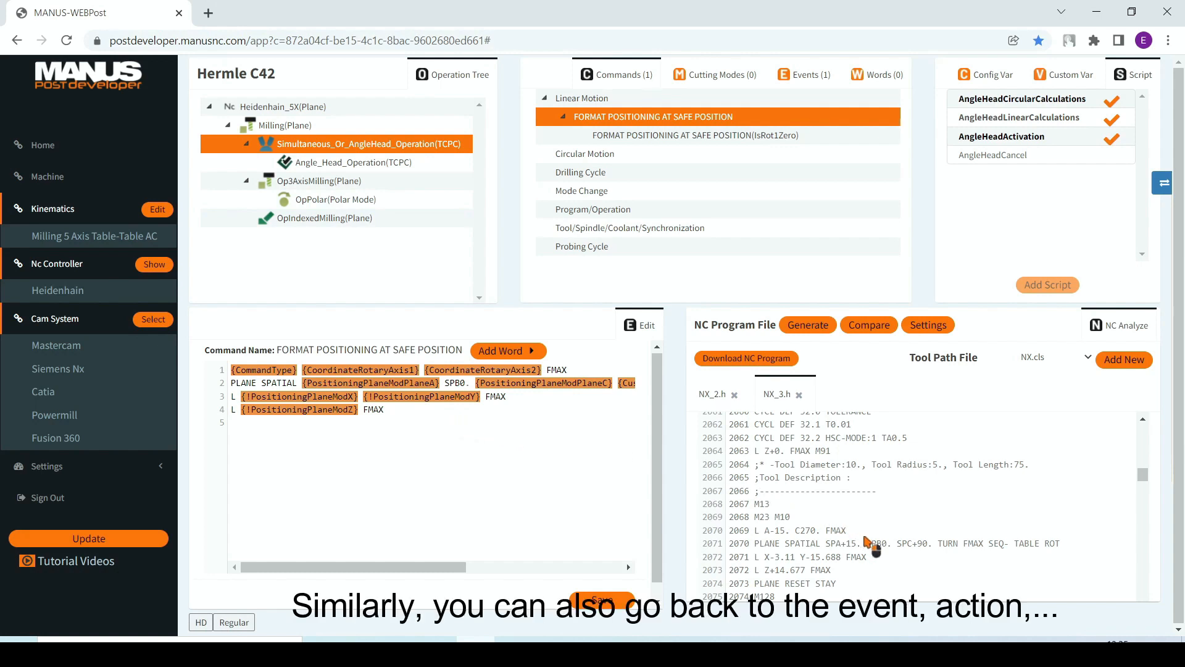
Step: Examine the source links offered for lines 2071, 2072 and 2079 of NX_3.h
{"action": "right_click", "coordinate": [840, 558]}
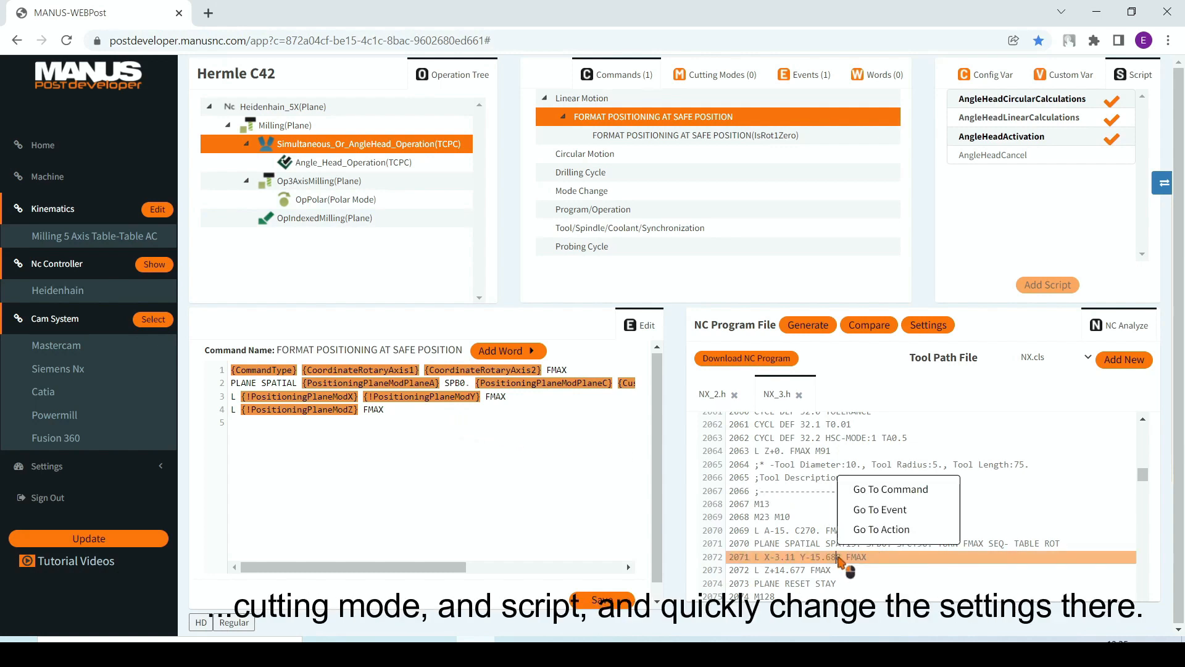
{"action": "right_click", "coordinate": [813, 566]}
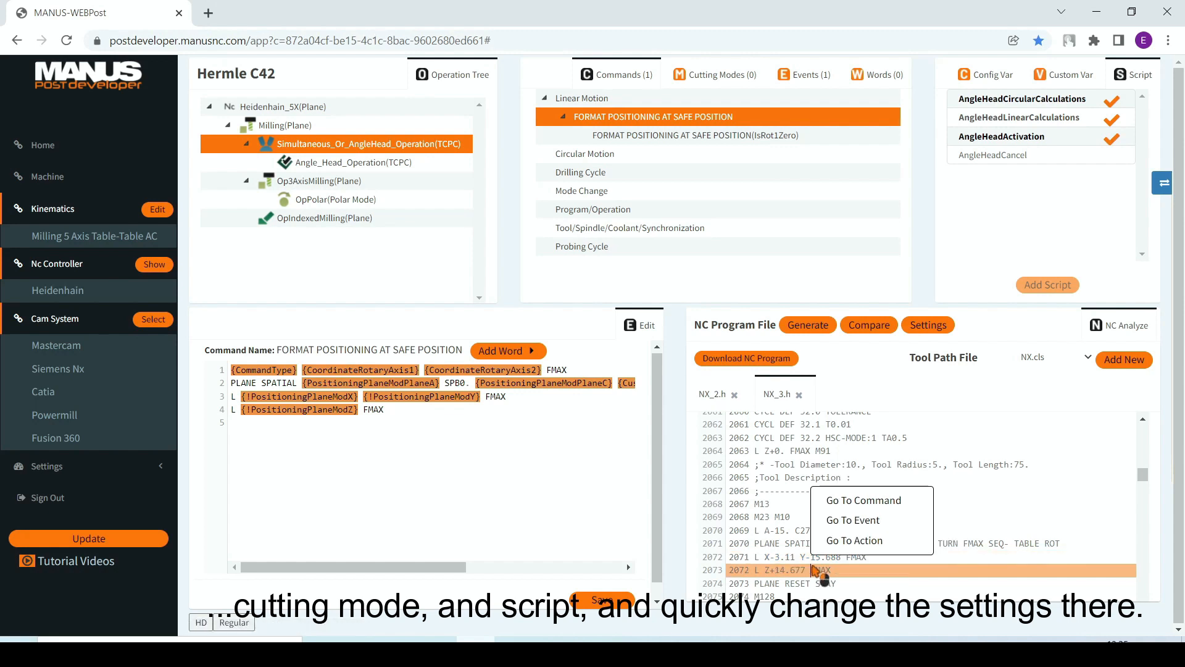
{"action": "scroll", "coordinate": [814, 563], "scroll_direction": "down", "scroll_amount": 3}
{"action": "right_click", "coordinate": [827, 509]}
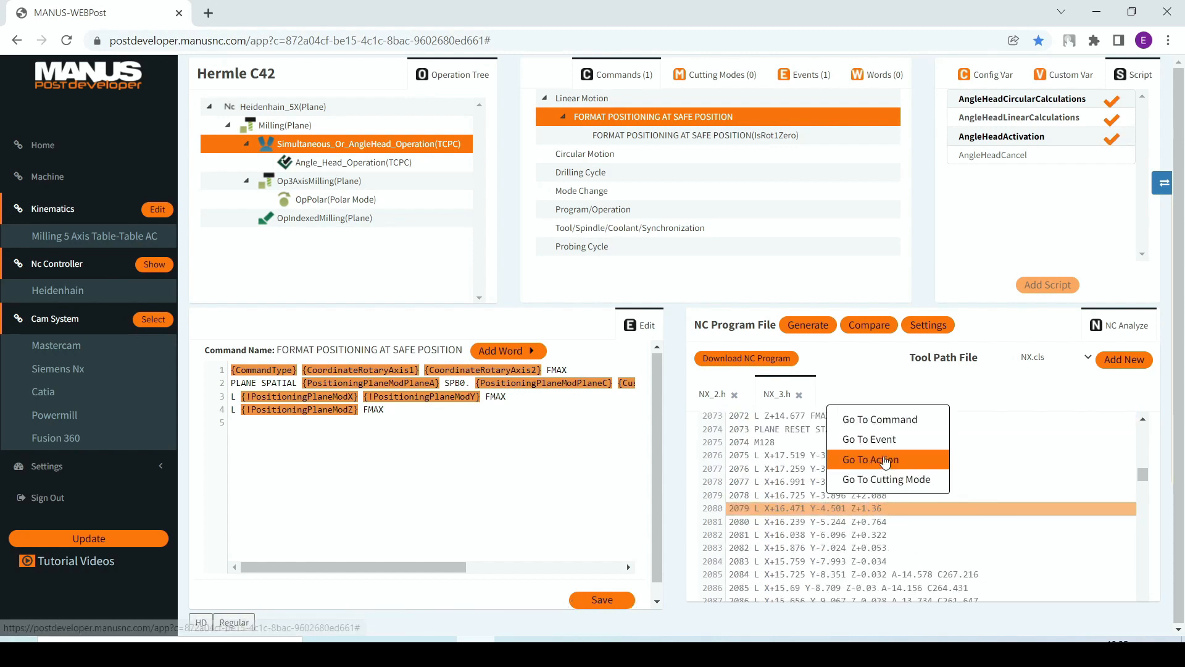
Step: Go to the event that generated the PLANE SPATIAL line 2070 in NX_3.h
{"action": "scroll", "coordinate": [991, 478], "scroll_direction": "up", "scroll_amount": 4}
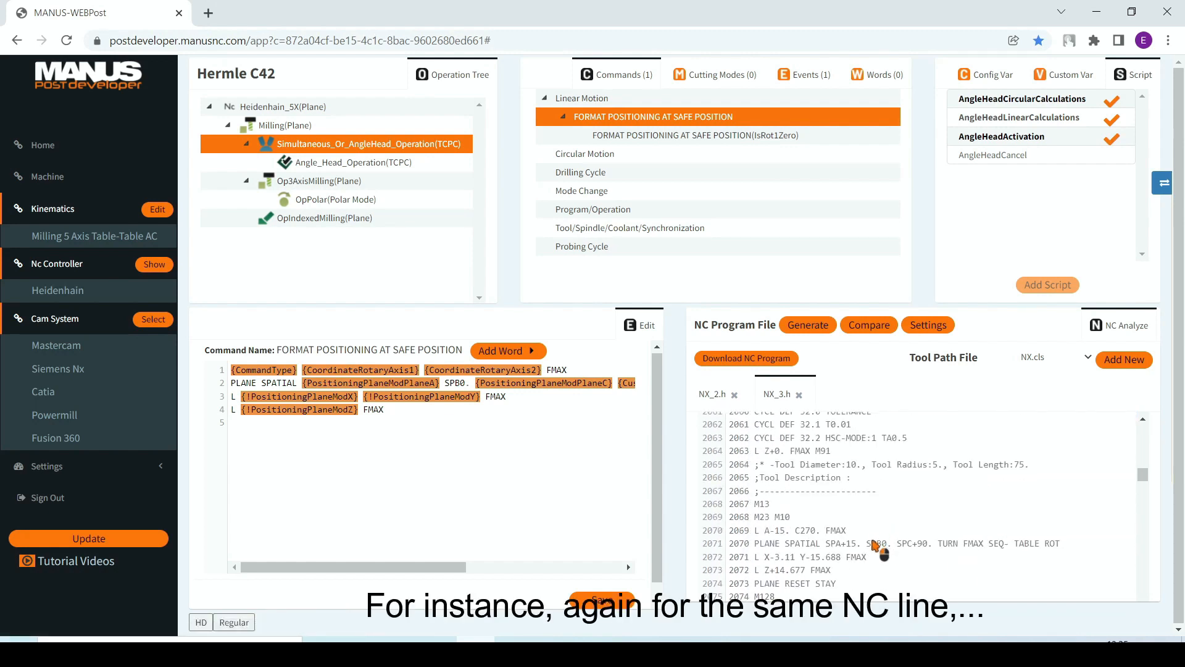
{"action": "right_click", "coordinate": [873, 546]}
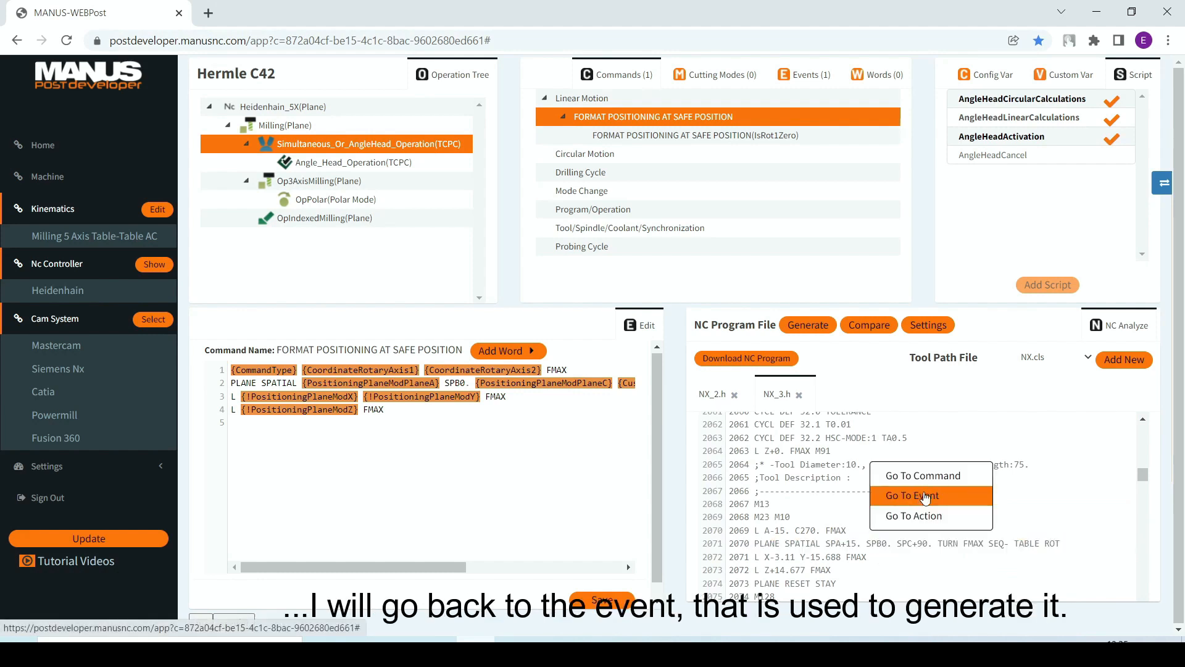
{"action": "left_click", "coordinate": [924, 497]}
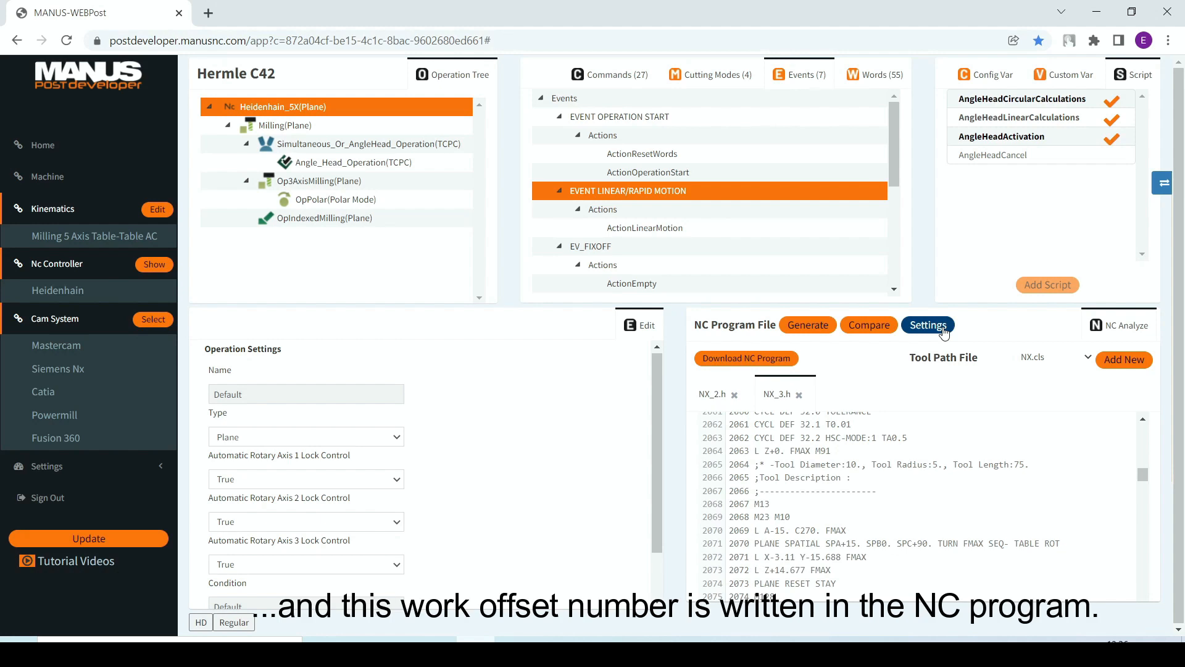
Step: Show the configuration variables, set WorkOffset to 7 in the NC program settings, save and close the settings
{"action": "left_click", "coordinate": [995, 75]}
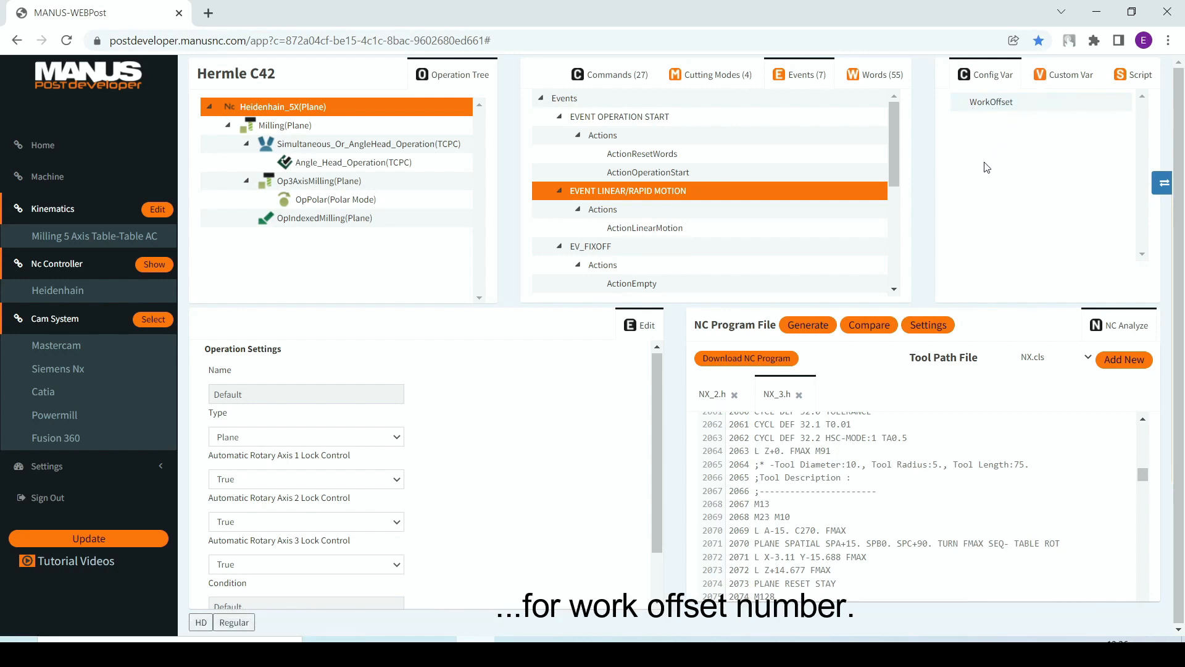
{"action": "left_click", "coordinate": [948, 326]}
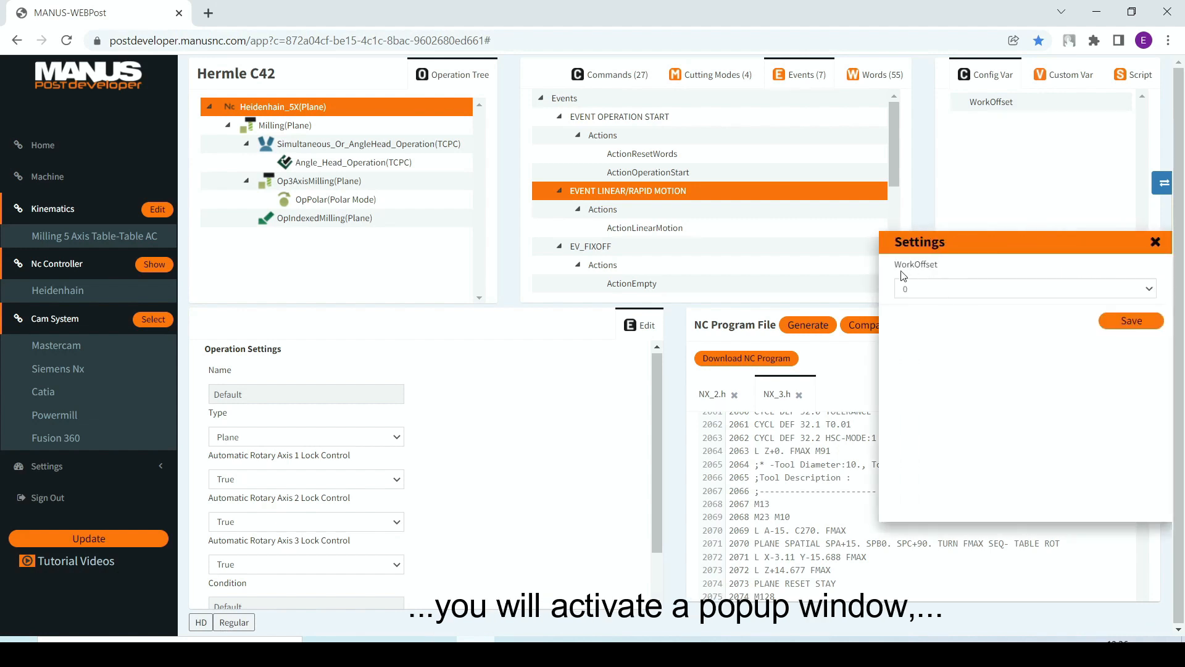
{"action": "left_click", "coordinate": [1080, 295]}
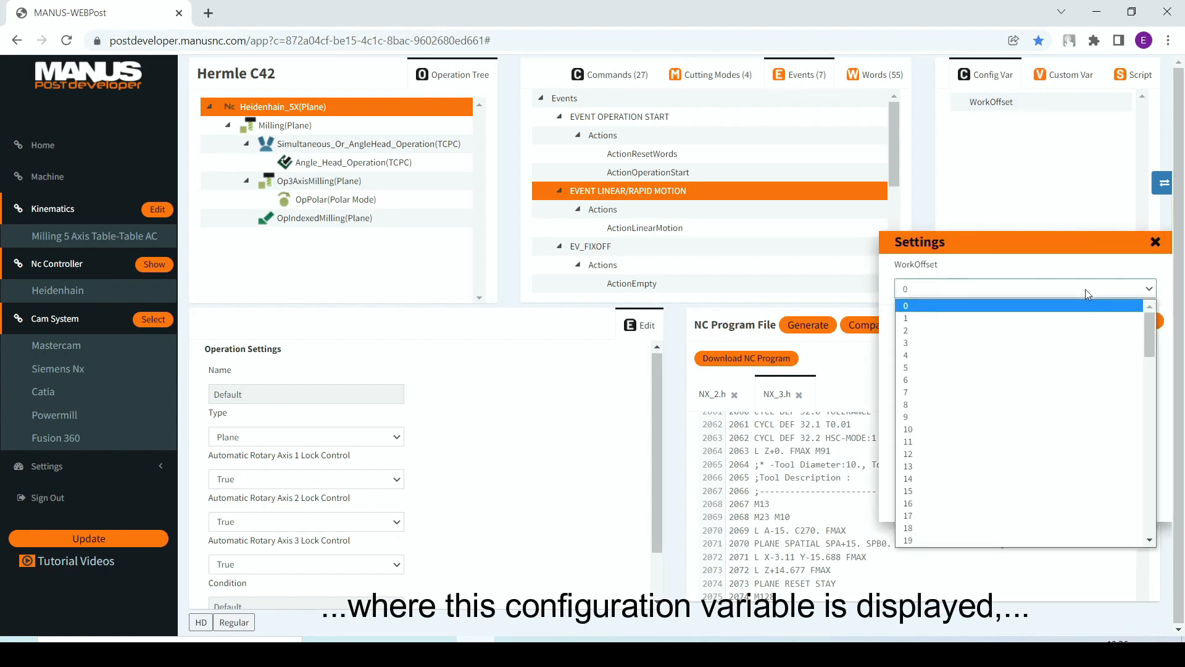
{"action": "left_click", "coordinate": [935, 393]}
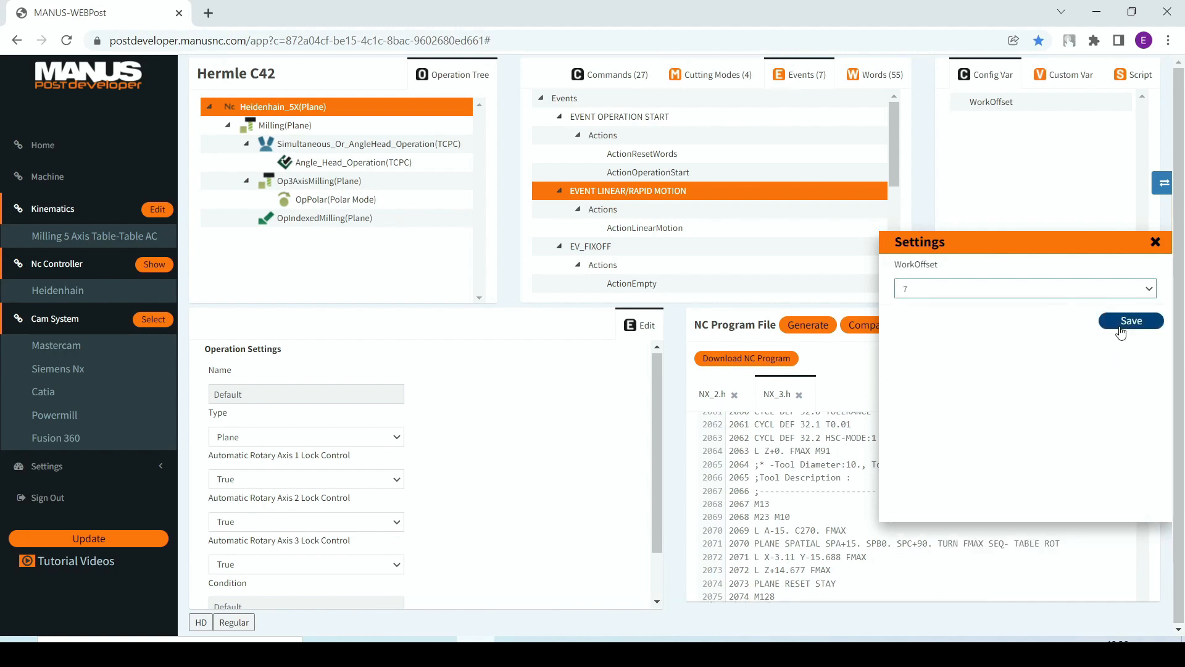
{"action": "left_click", "coordinate": [1121, 325]}
{"action": "left_click", "coordinate": [602, 357]}
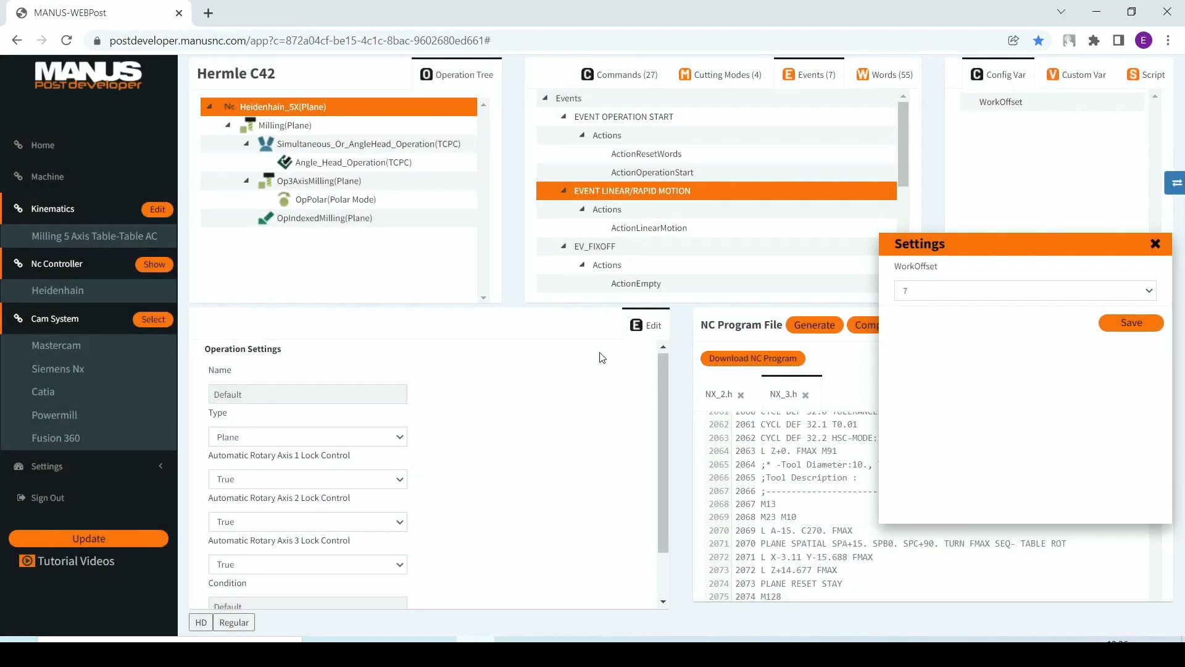
{"action": "left_click", "coordinate": [1154, 242]}
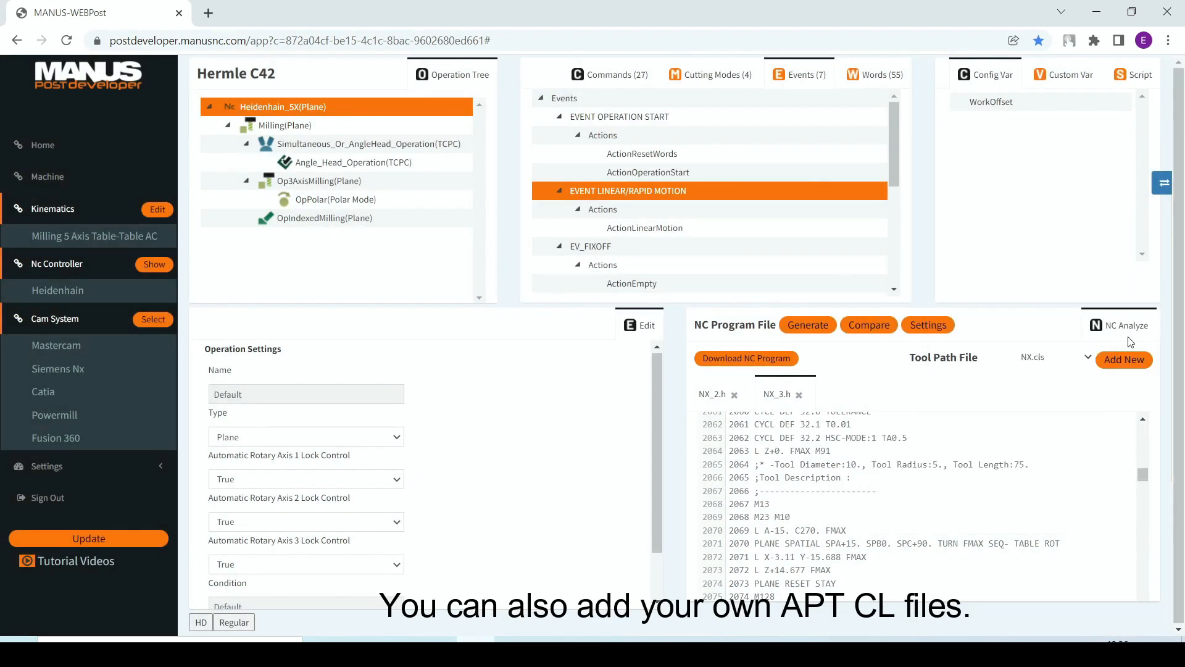
Step: Add the tool path file 1.cls from the Desktop as an uploaded input with Siemens nx as its CAM, and close the input manager
{"action": "left_click", "coordinate": [1124, 360]}
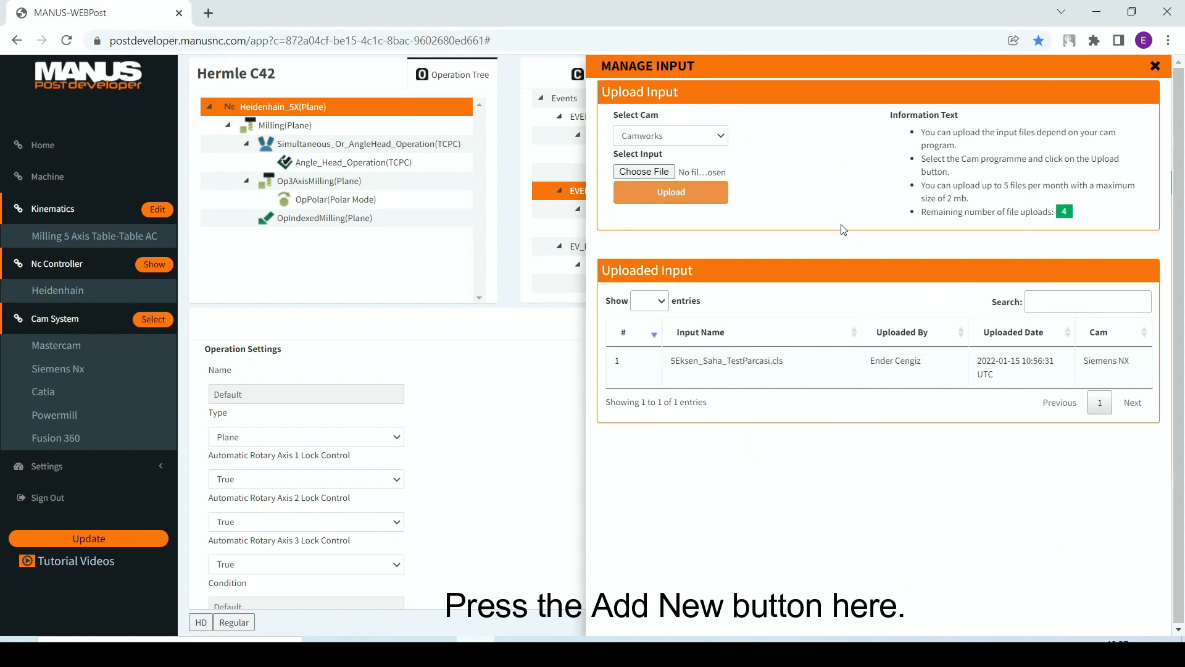
{"action": "left_click", "coordinate": [722, 137]}
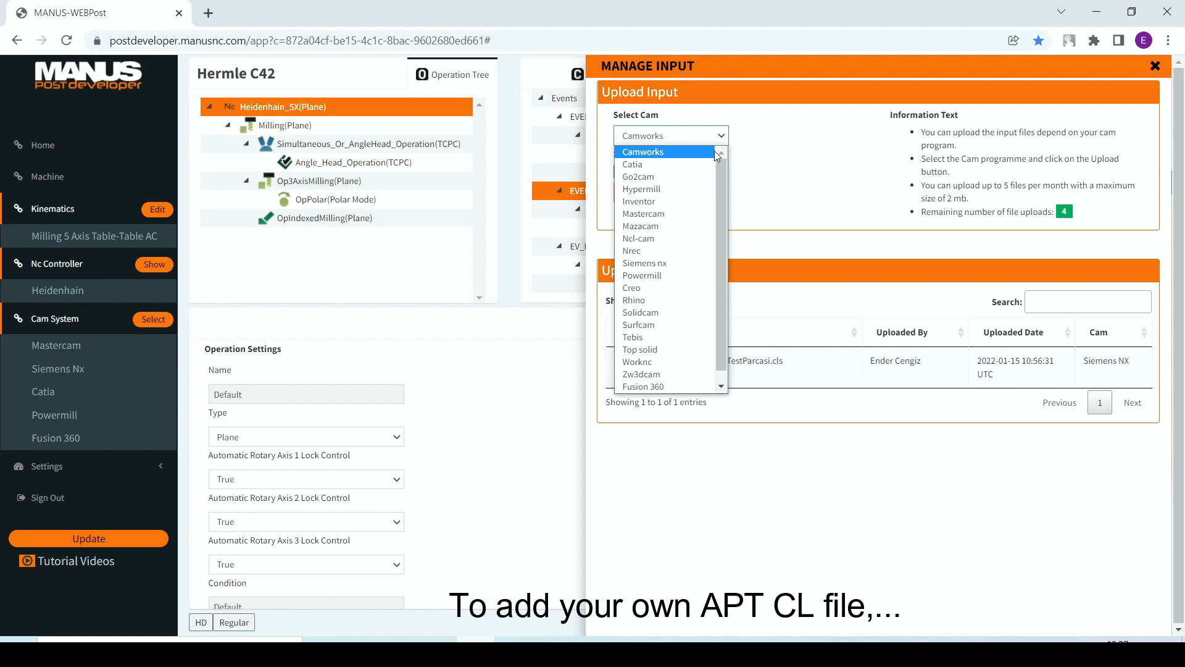
{"action": "left_click", "coordinate": [702, 264]}
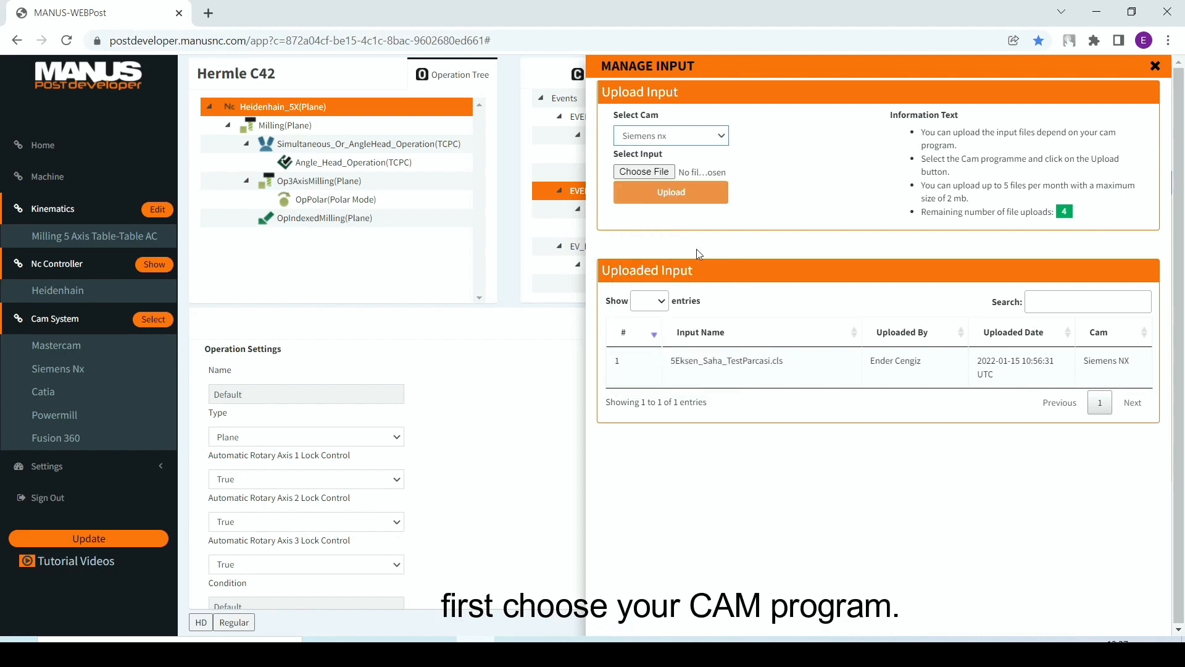
{"action": "left_click", "coordinate": [666, 173]}
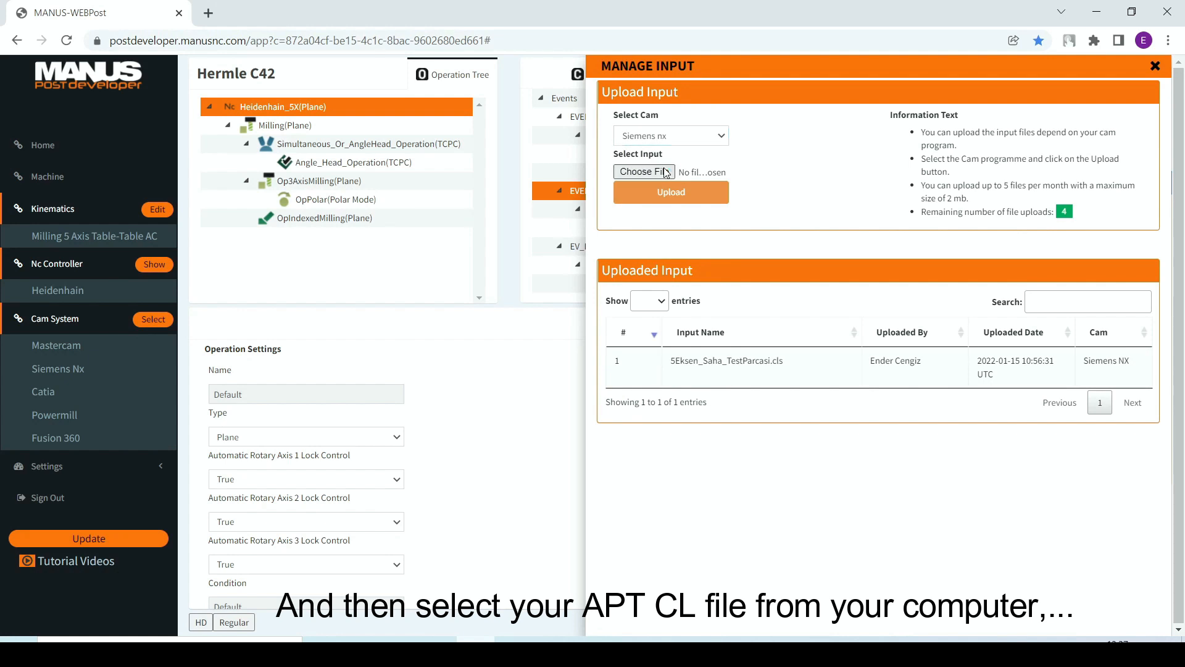
{"action": "left_click", "coordinate": [666, 173]}
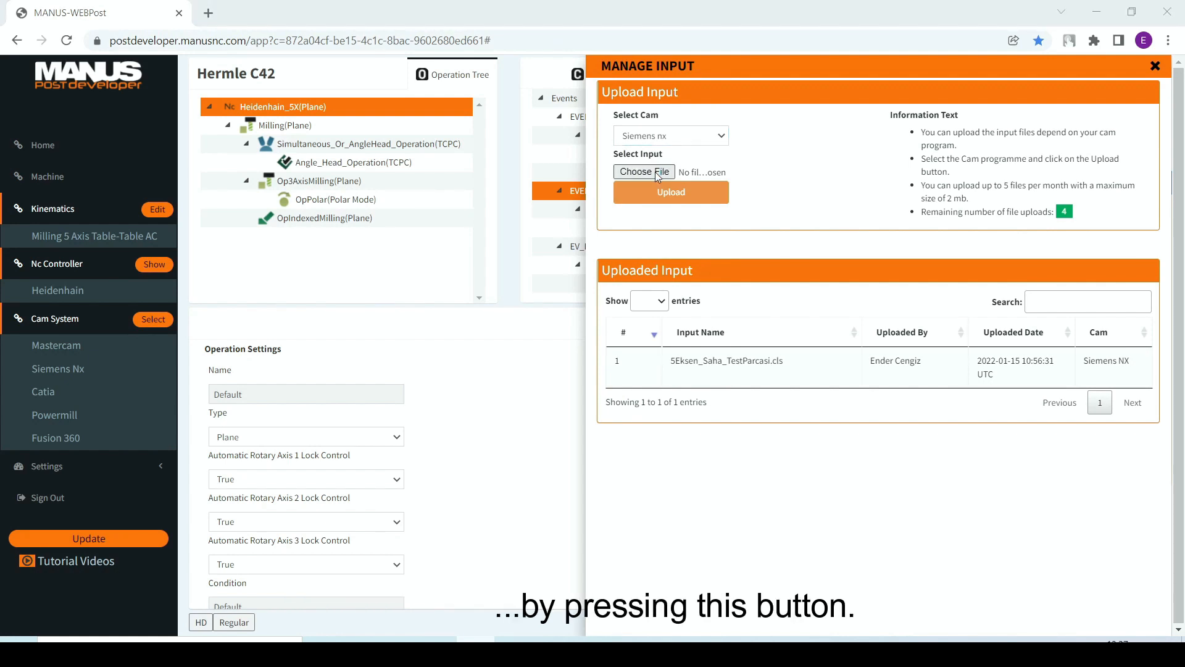
{"action": "left_click", "coordinate": [480, 386]}
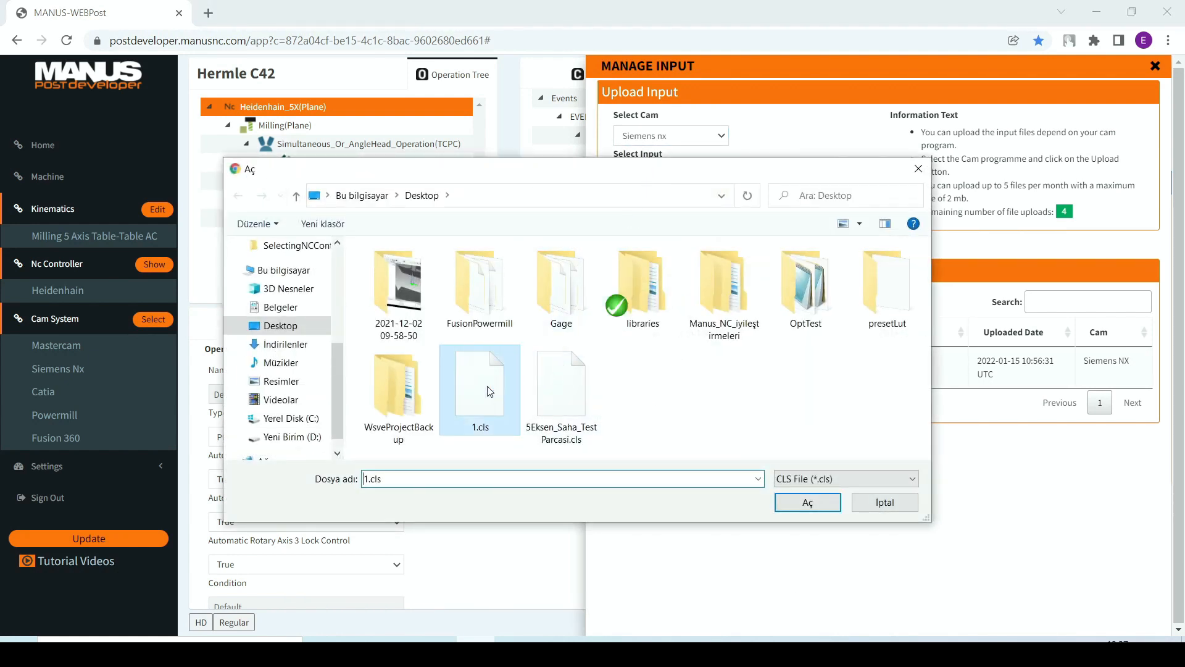
{"action": "left_click", "coordinate": [802, 502]}
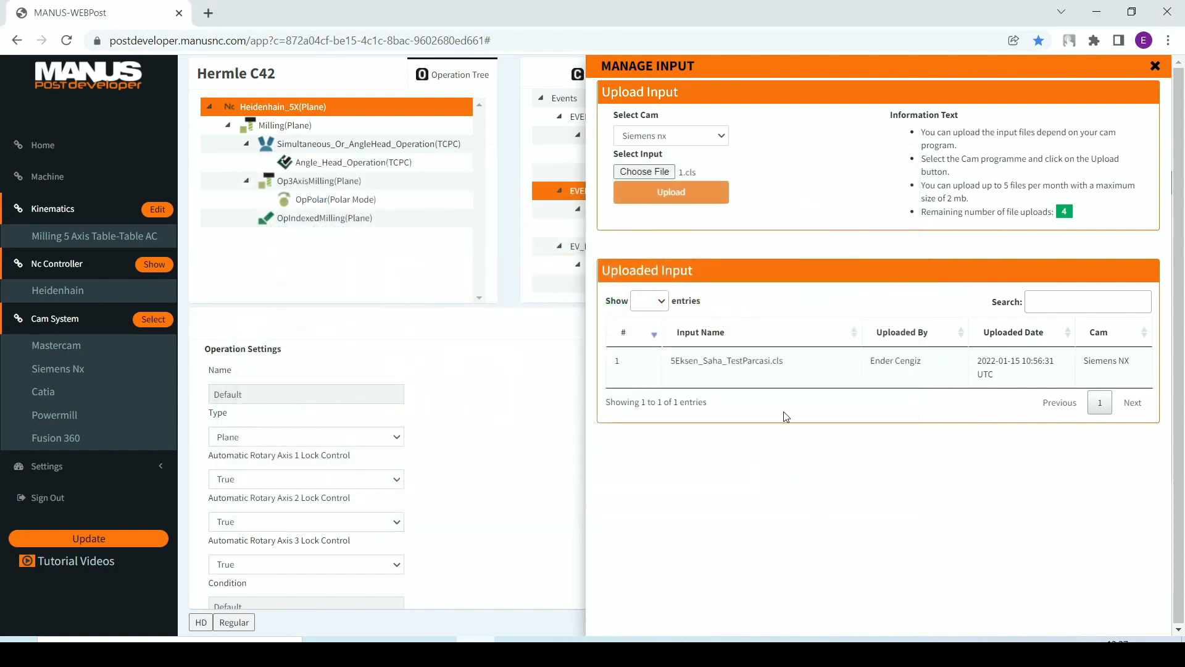
{"action": "left_click", "coordinate": [679, 191]}
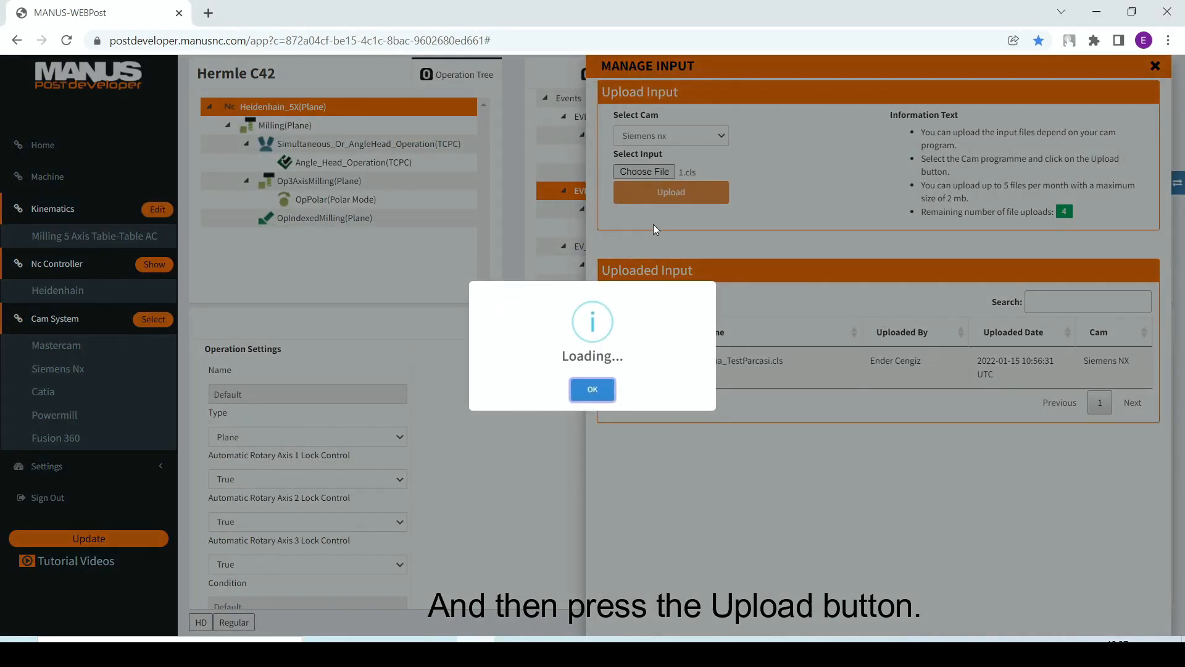
{"action": "left_click", "coordinate": [592, 389]}
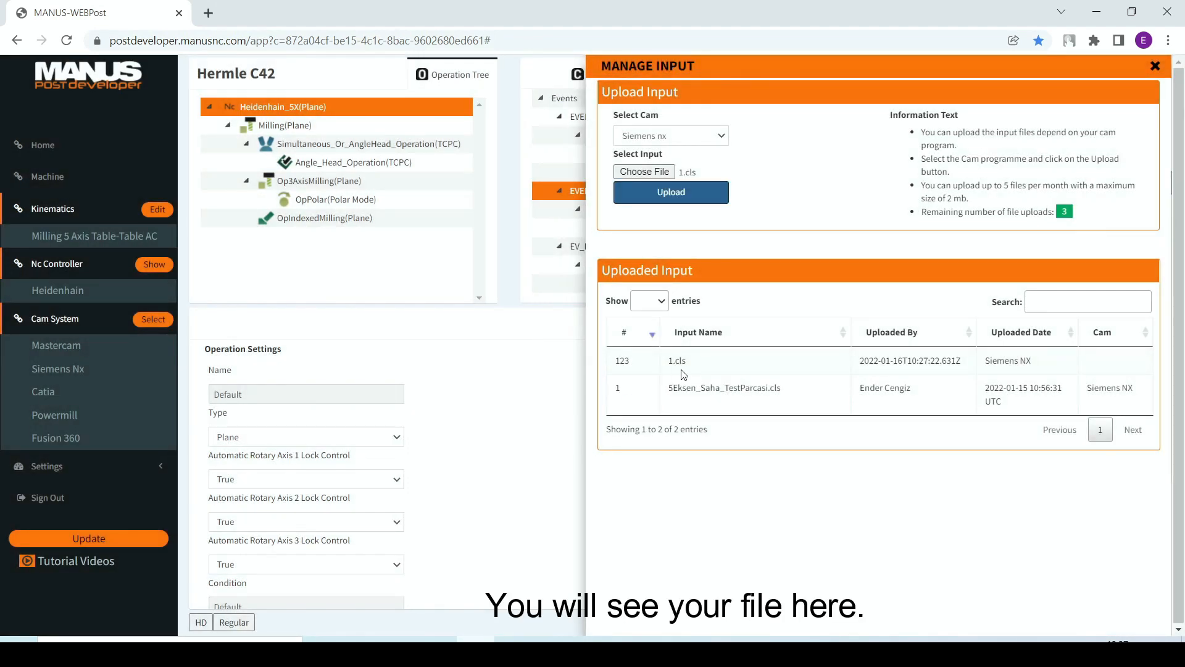
{"action": "left_click", "coordinate": [1155, 67]}
Step: Select the customer file 1.cls as the tool path file and generate its NC program
{"action": "left_click", "coordinate": [1088, 365]}
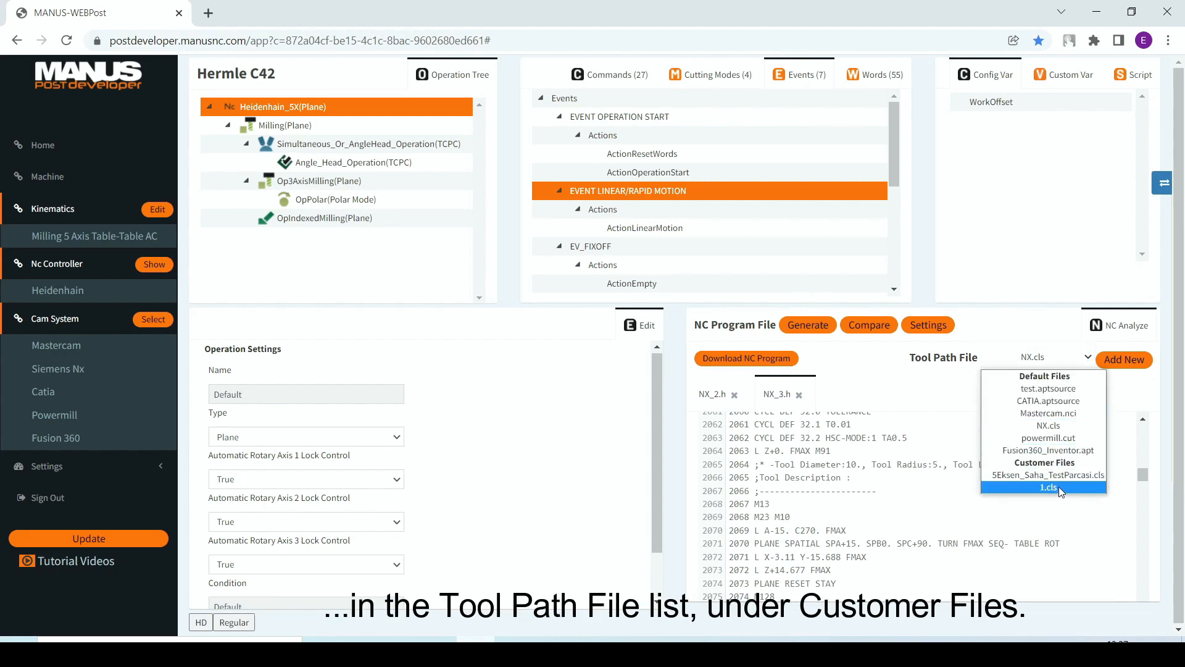
{"action": "left_click", "coordinate": [1049, 488]}
{"action": "left_click", "coordinate": [810, 326]}
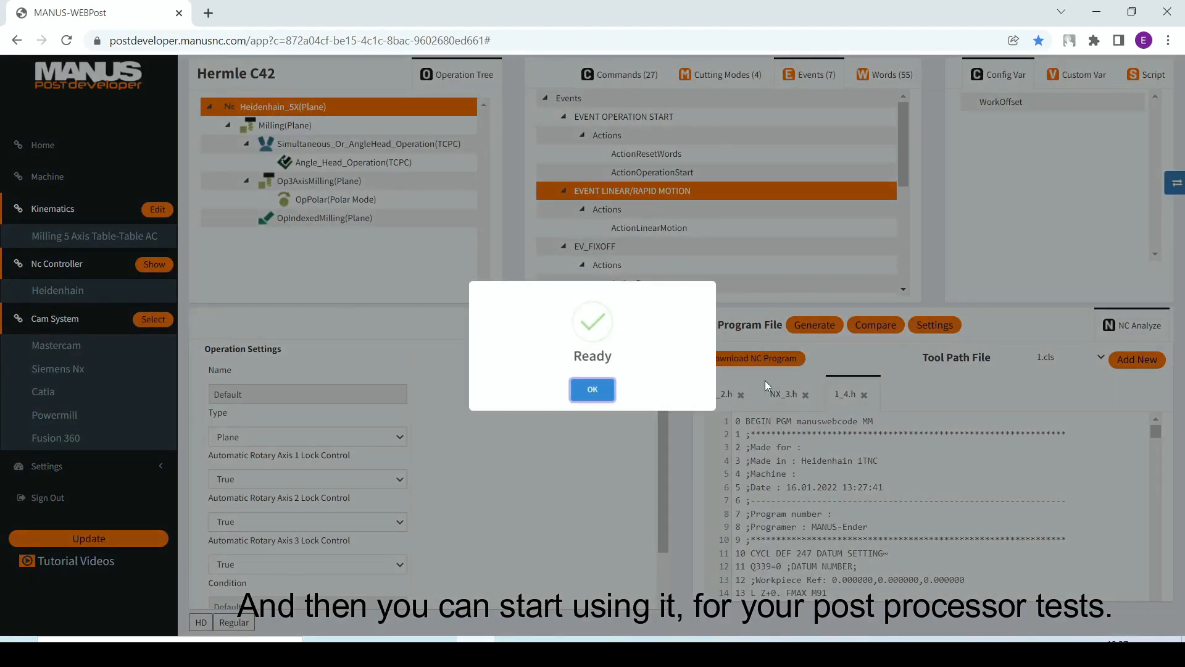
{"action": "left_click", "coordinate": [600, 389]}
Step: Look over the beginning of the NC program generated from 1.cls and download it
{"action": "scroll", "coordinate": [853, 481], "scroll_direction": "down", "scroll_amount": 3}
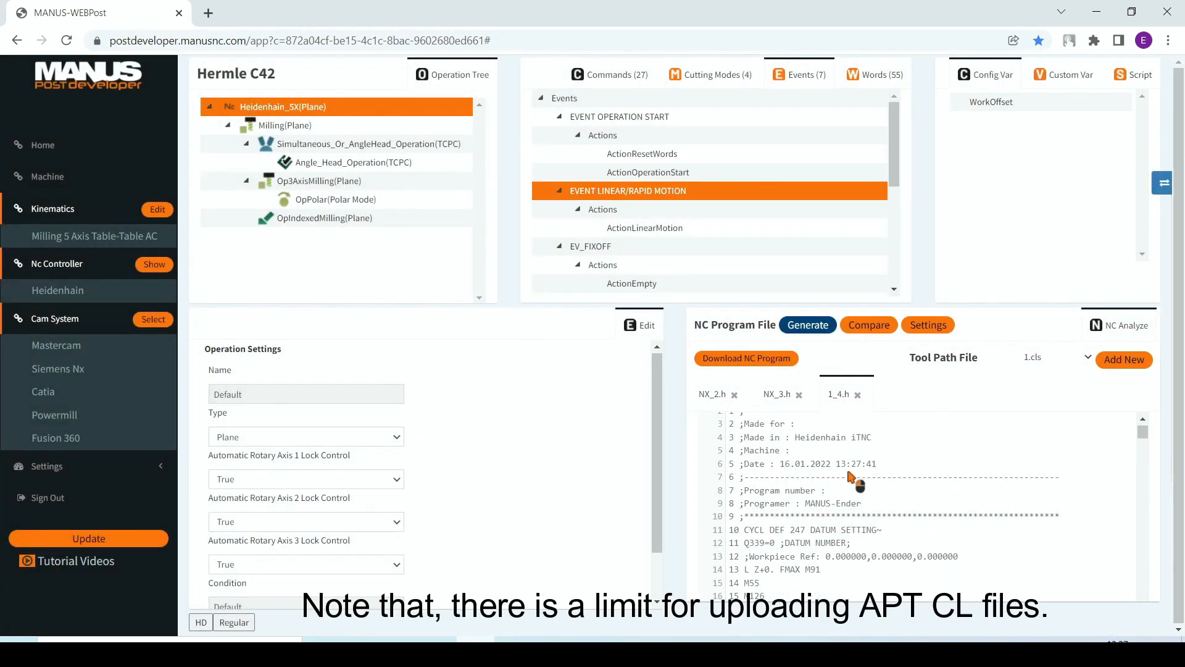
{"action": "scroll", "coordinate": [855, 481], "scroll_direction": "up", "scroll_amount": 3}
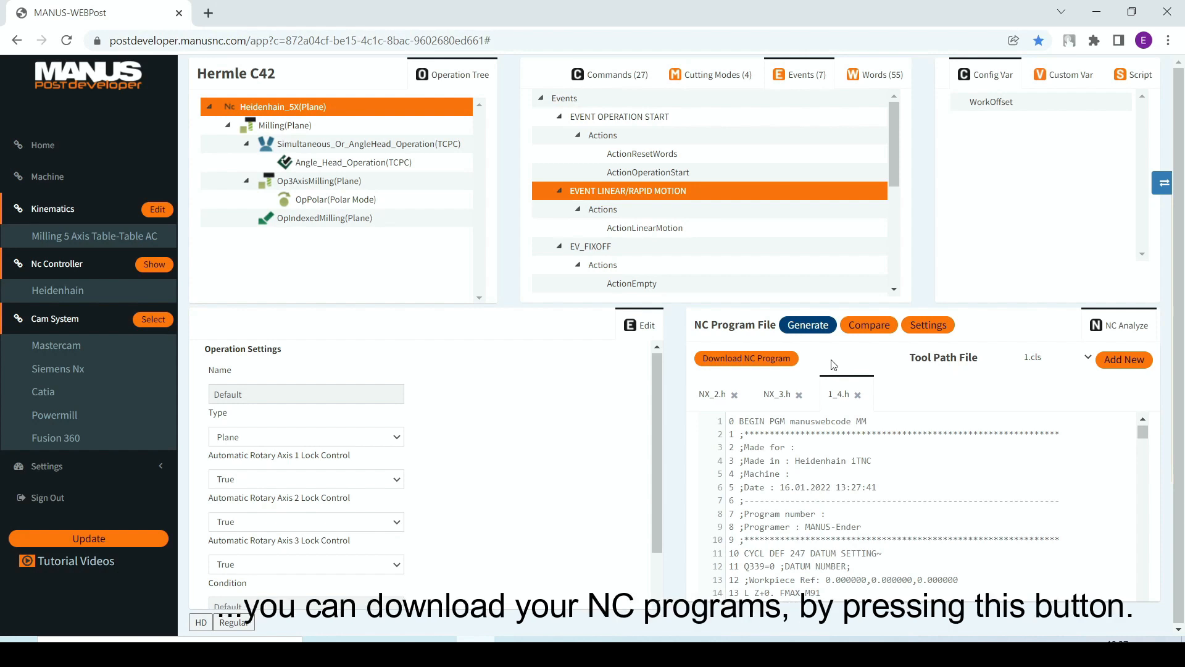
{"action": "left_click", "coordinate": [774, 364]}
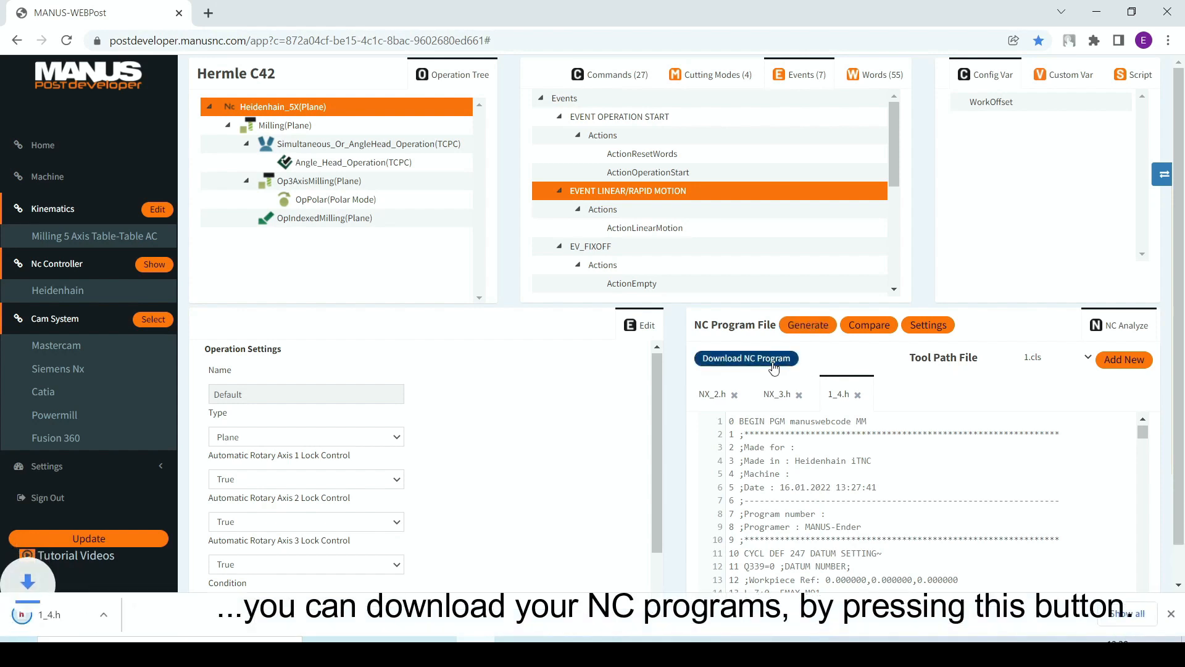